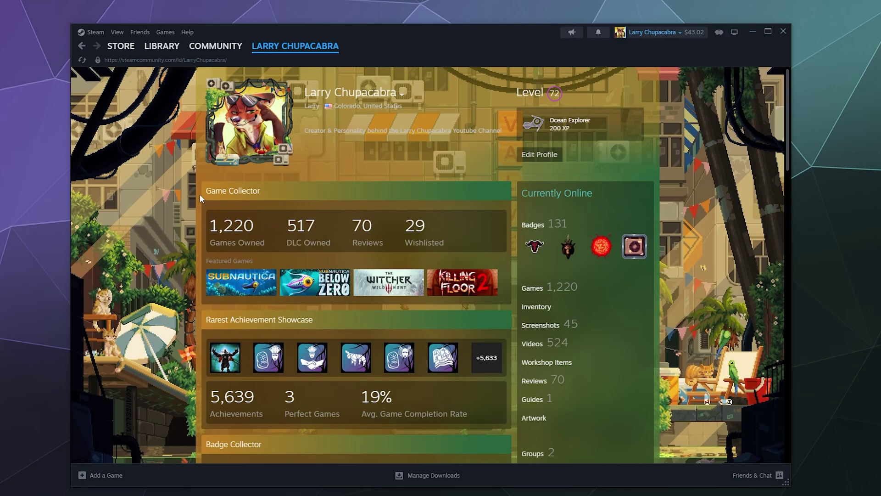
Step: Examine the profile page's showcases, statistics, badges, favorite game, friends list and recent activity
scroll(159, 171, down, 3)
scroll(274, 125, up, 1)
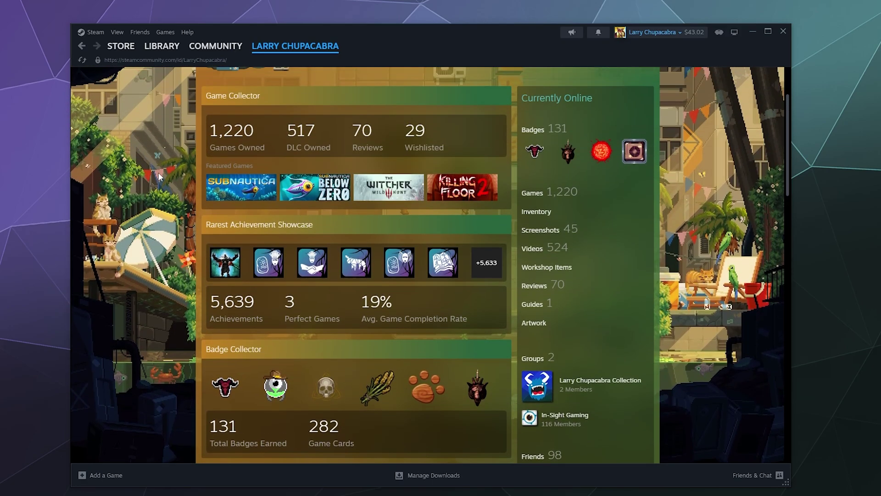
scroll(243, 287, down, 5)
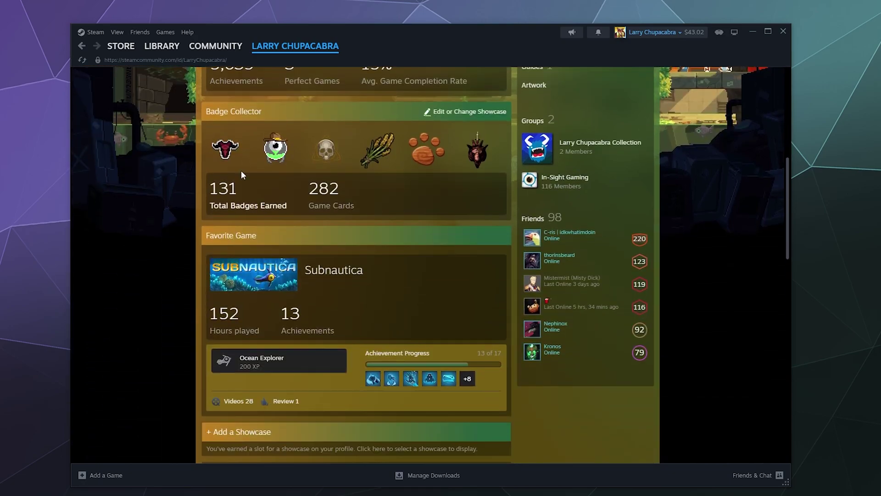
scroll(241, 308, down, 6)
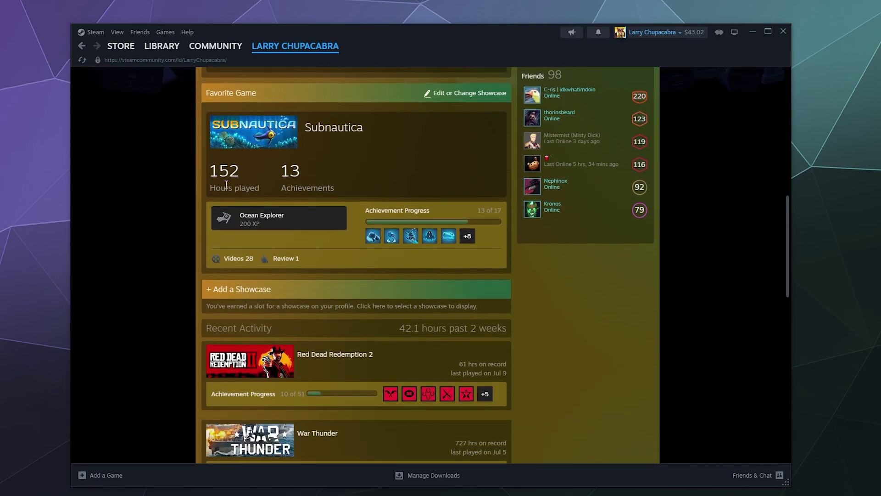
scroll(226, 186, up, 14)
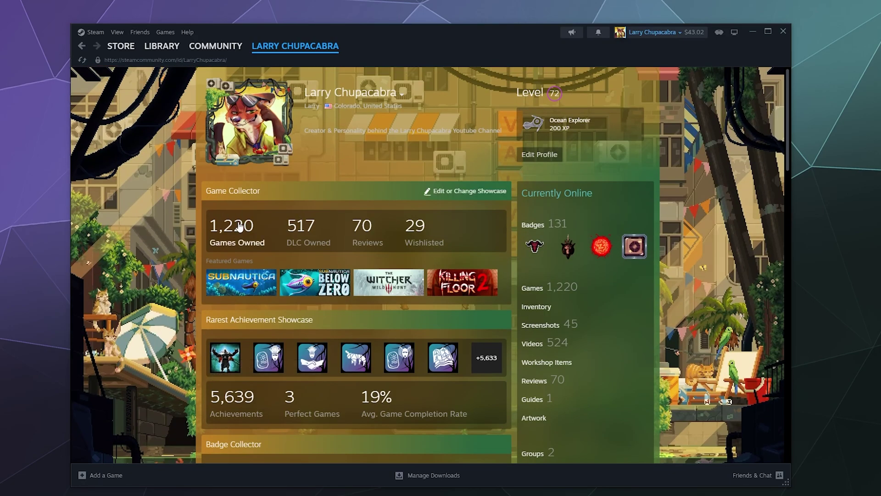
scroll(143, 192, down, 2)
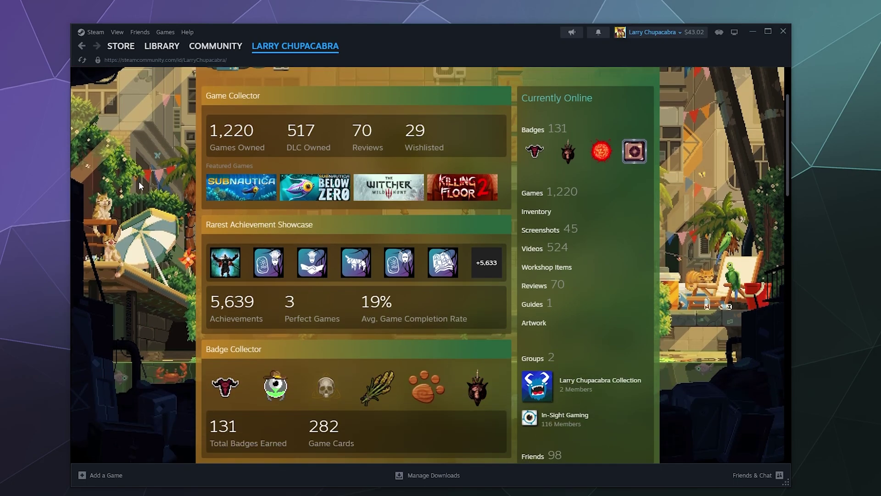
scroll(138, 181, down, 3)
scroll(156, 193, up, 5)
scroll(167, 202, down, 2)
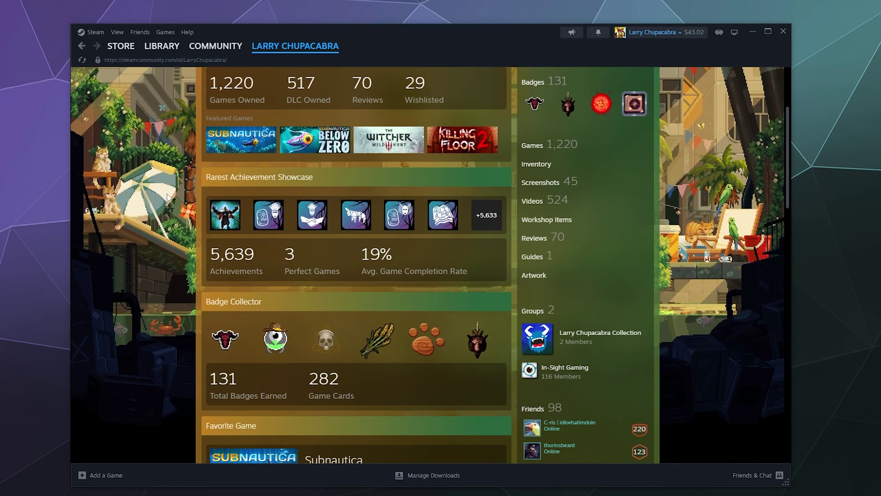
scroll(168, 196, down, 1)
scroll(167, 197, down, 4)
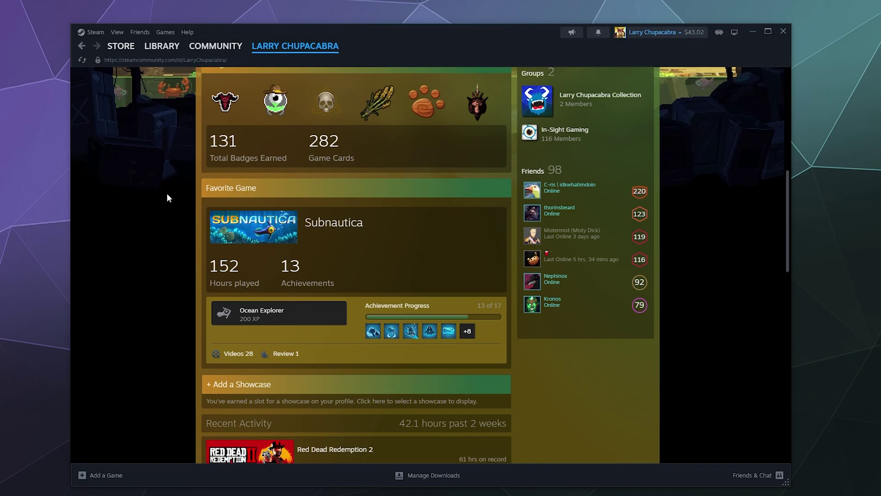
scroll(168, 197, down, 2)
scroll(168, 197, down, 3)
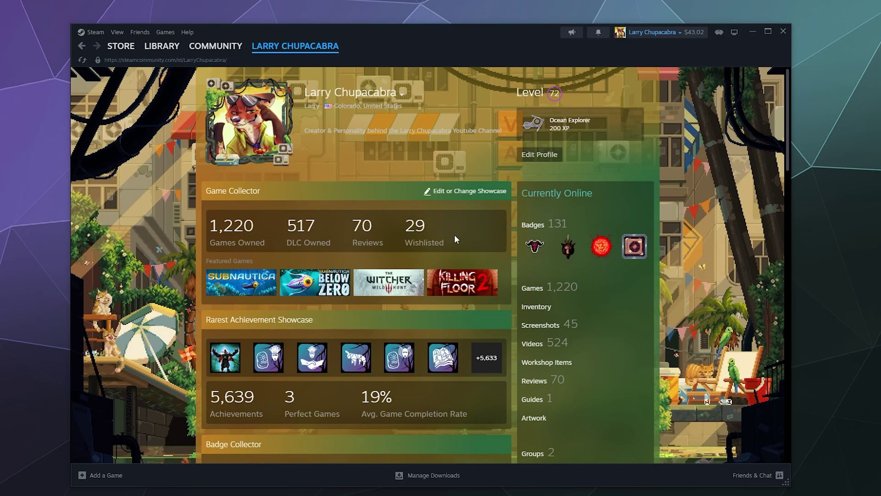
scroll(455, 236, down, 3)
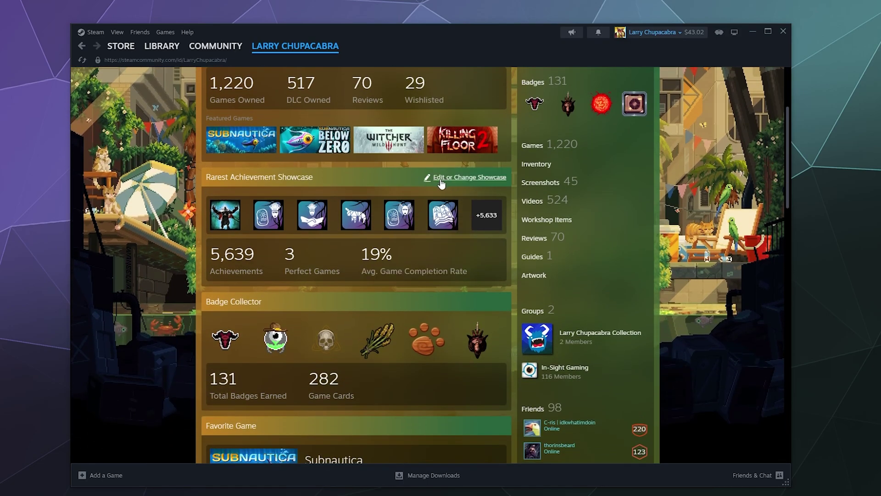
scroll(441, 184, up, 3)
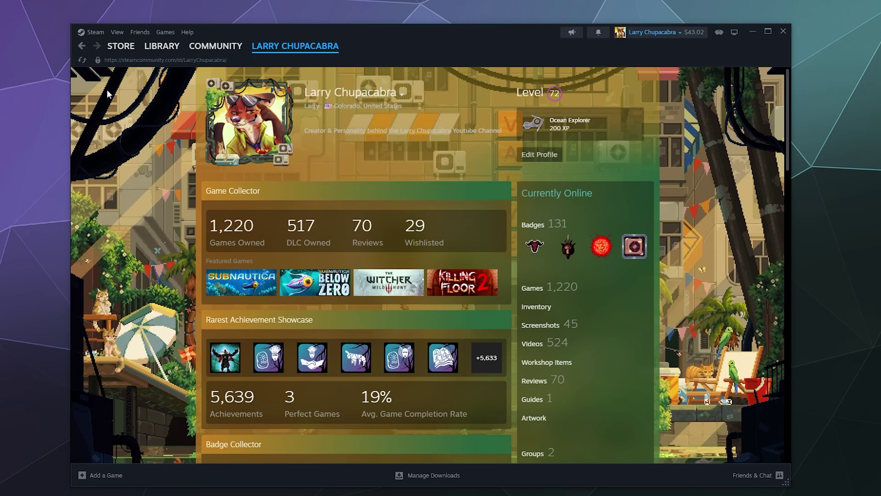
Step: Go to the library, return to your own profile page from there, and open it for editing
click(154, 48)
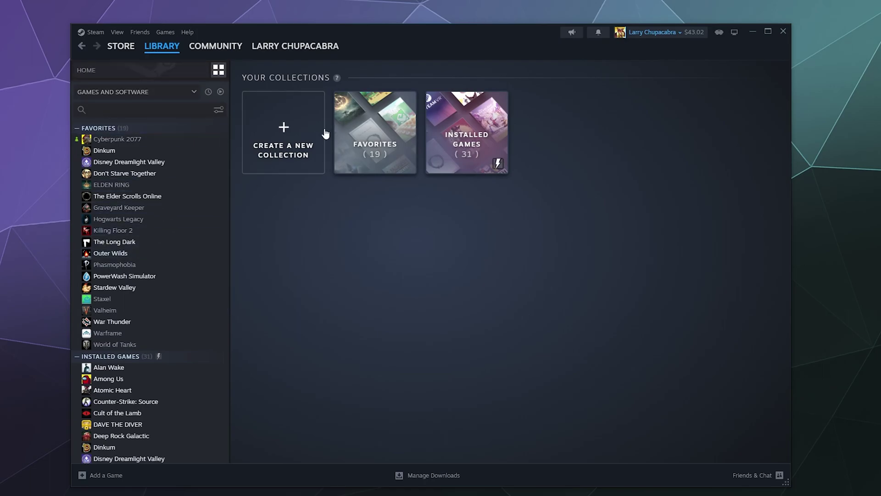
mouse_move(289, 49)
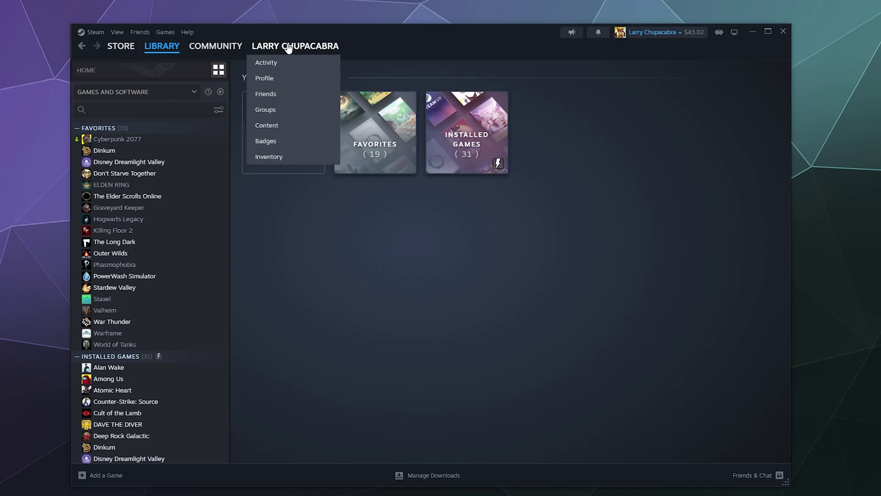
click(280, 79)
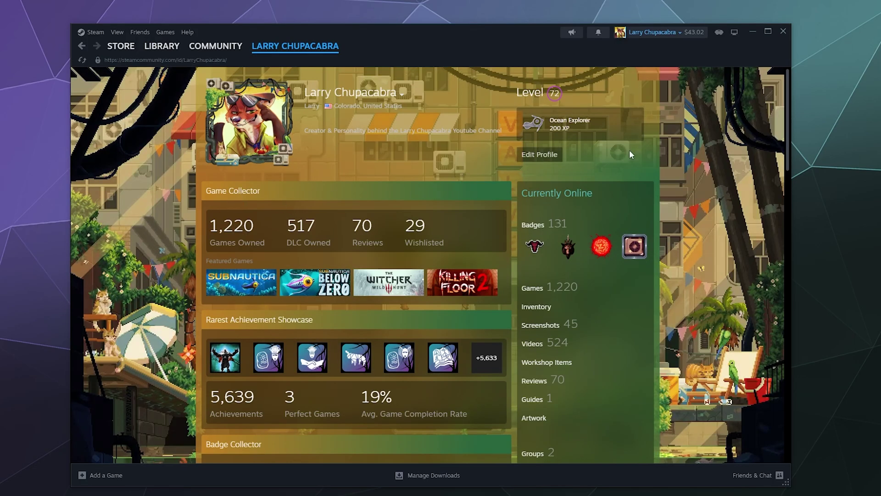
click(540, 155)
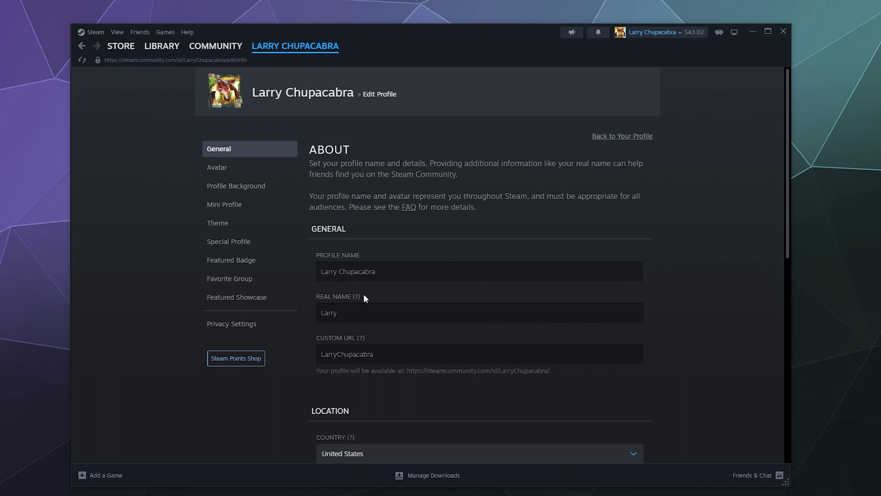
Step: Review the general profile details, including custom URL, location, summary and preferences, and save them
scroll(716, 308, down, 2)
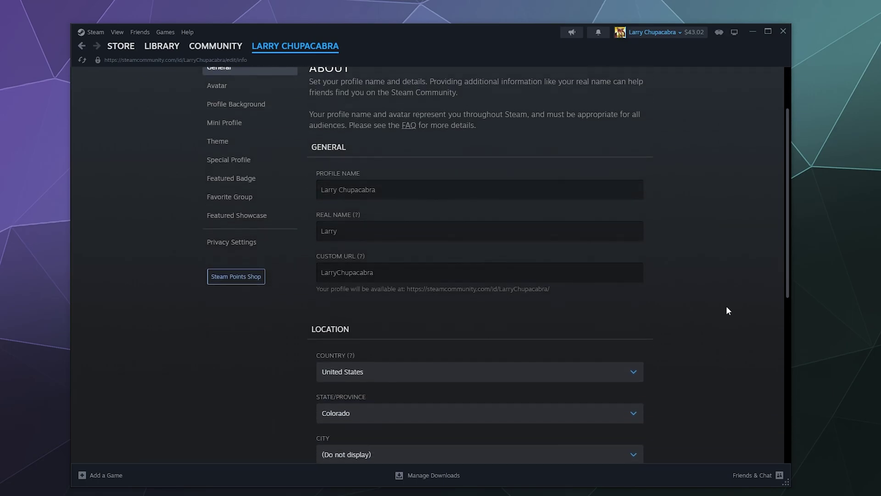
scroll(726, 308, down, 1)
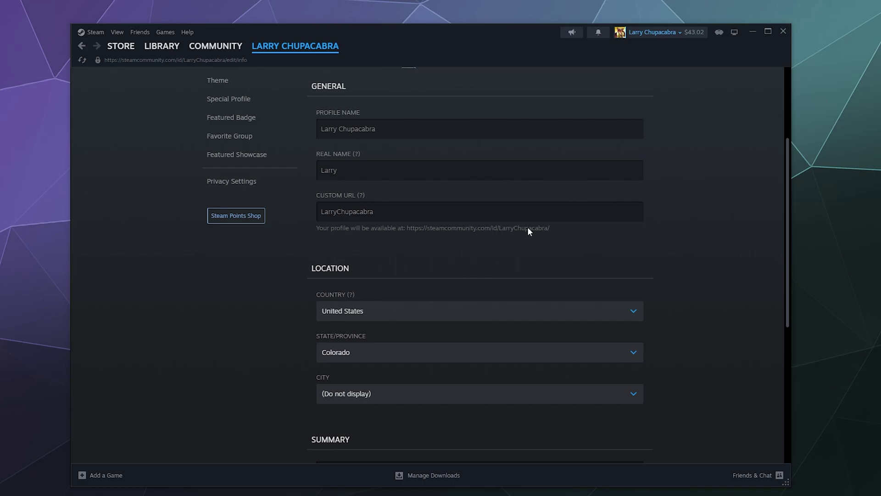
click(505, 218)
scroll(716, 224, down, 3)
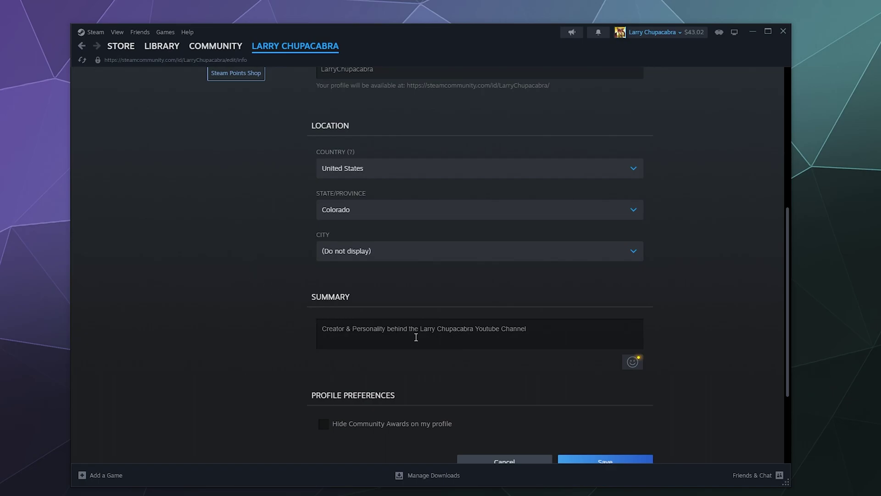
scroll(361, 343, down, 2)
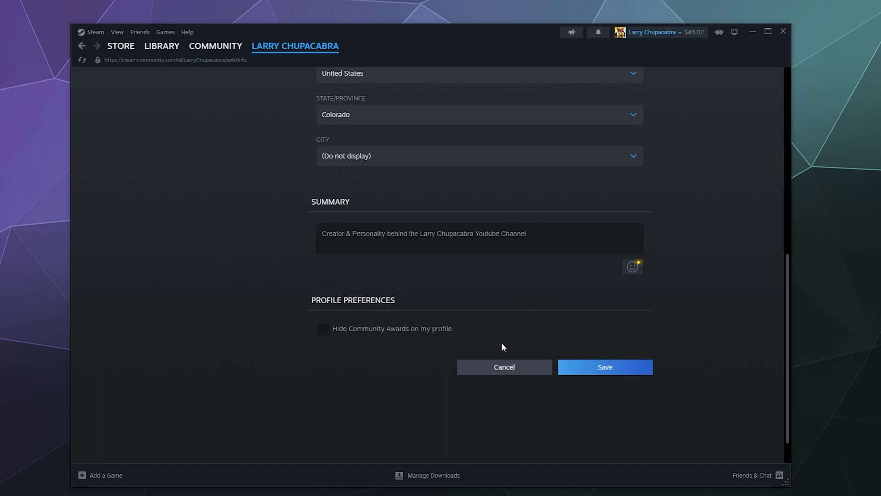
click(570, 366)
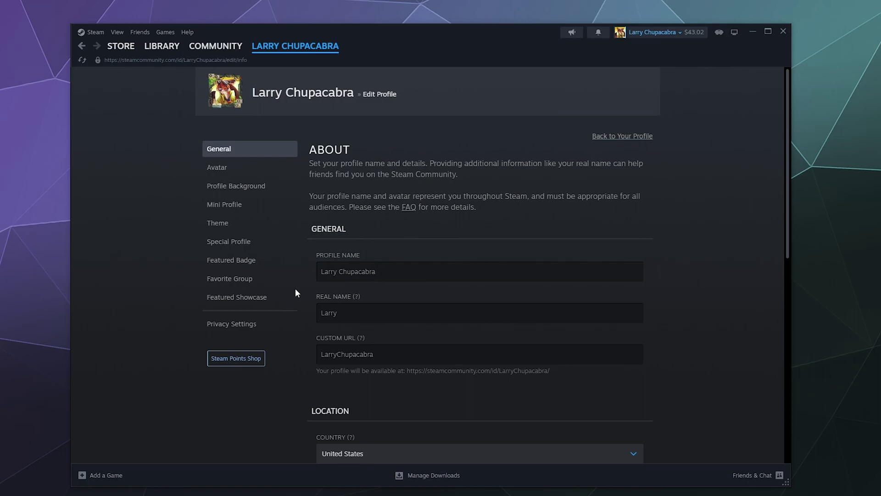
Step: Open the avatar settings and look over the upload option, owned avatars and avatar frames
click(221, 168)
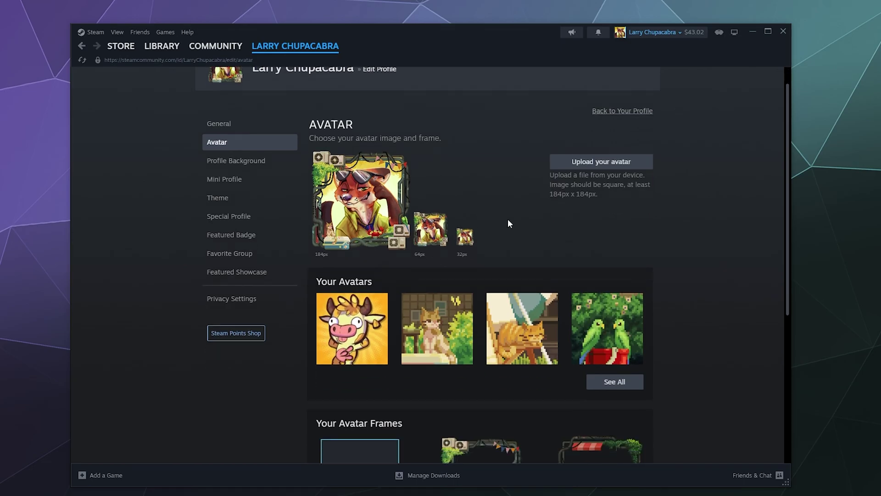
scroll(507, 222, down, 5)
scroll(413, 239, up, 3)
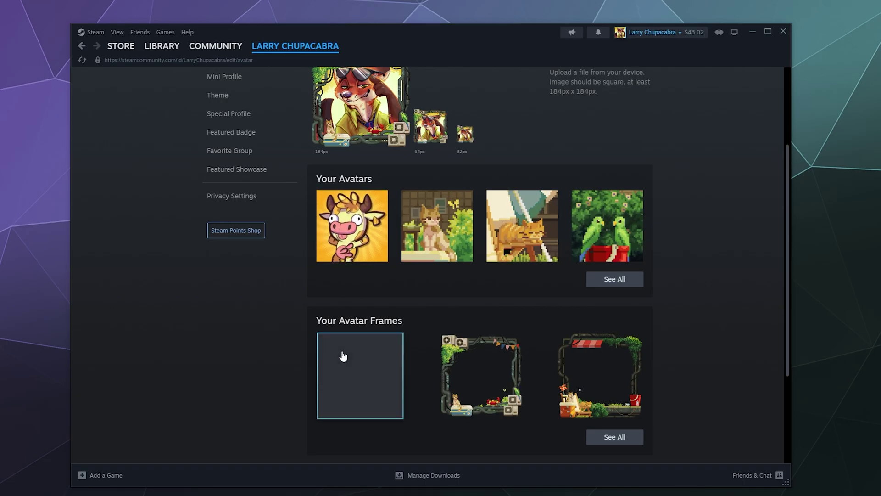
scroll(344, 356, up, 3)
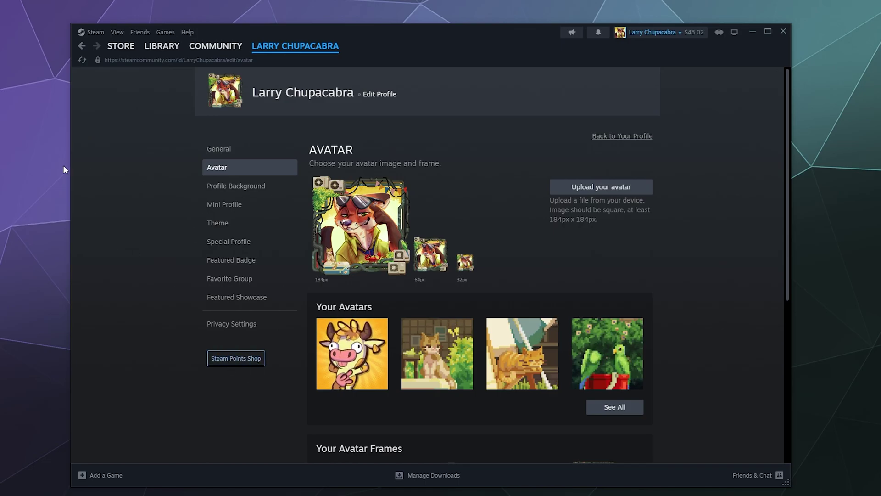
Step: Open the profile background settings and preview the DKT - Flamethrower background
click(215, 188)
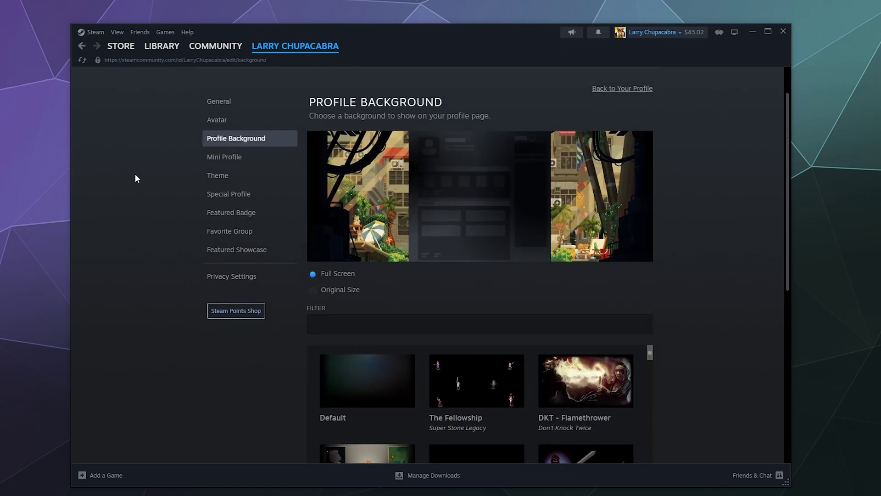
scroll(134, 177, down, 5)
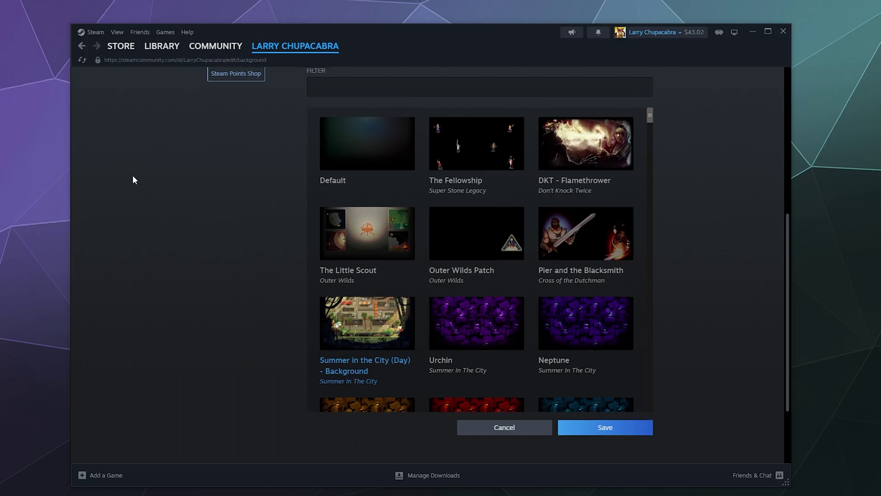
scroll(133, 177, up, 2)
click(586, 238)
scroll(693, 183, up, 4)
scroll(693, 184, down, 5)
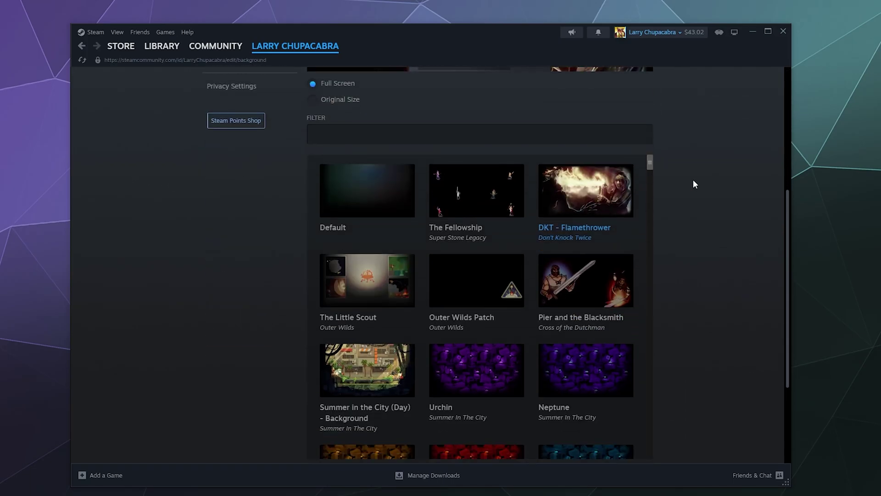
Step: Try The Little Scout from Outer Wilds as the profile background and check its preview
click(367, 281)
scroll(246, 287, up, 5)
scroll(246, 286, down, 6)
Step: Browse through the collection of owned profile backgrounds
scroll(657, 366, down, 2)
scroll(549, 247, down, 15)
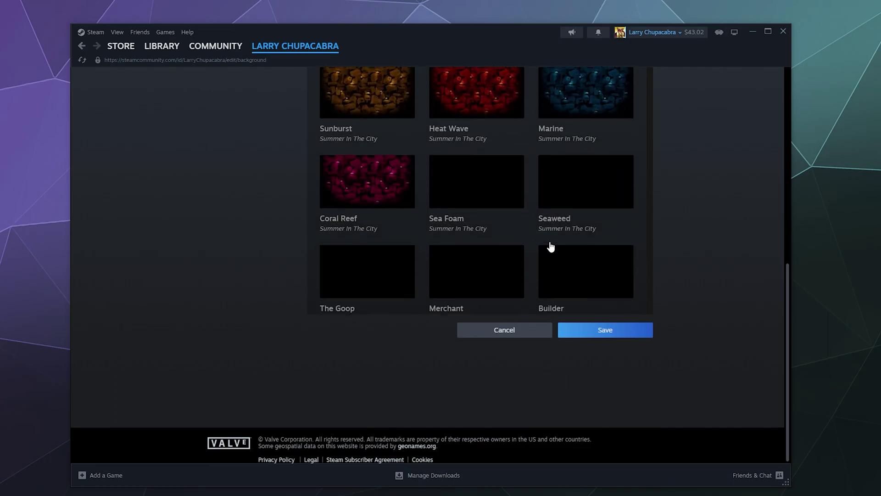
scroll(743, 221, up, 2)
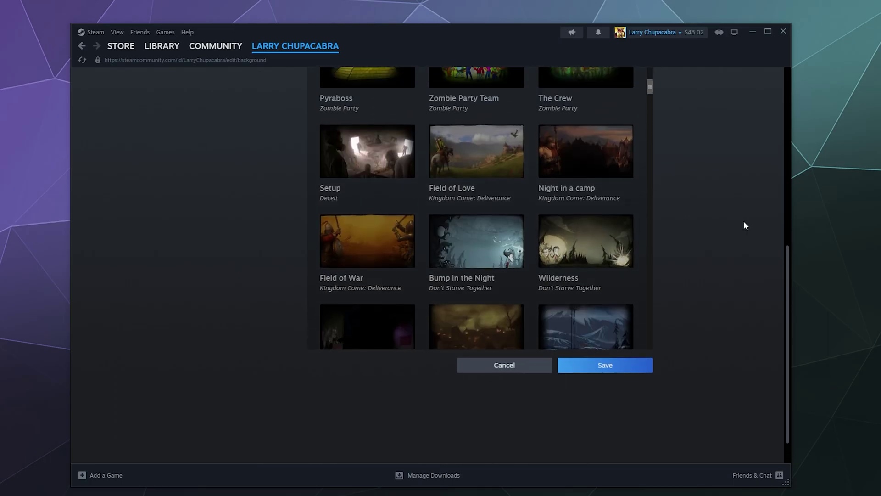
scroll(459, 243, down, 6)
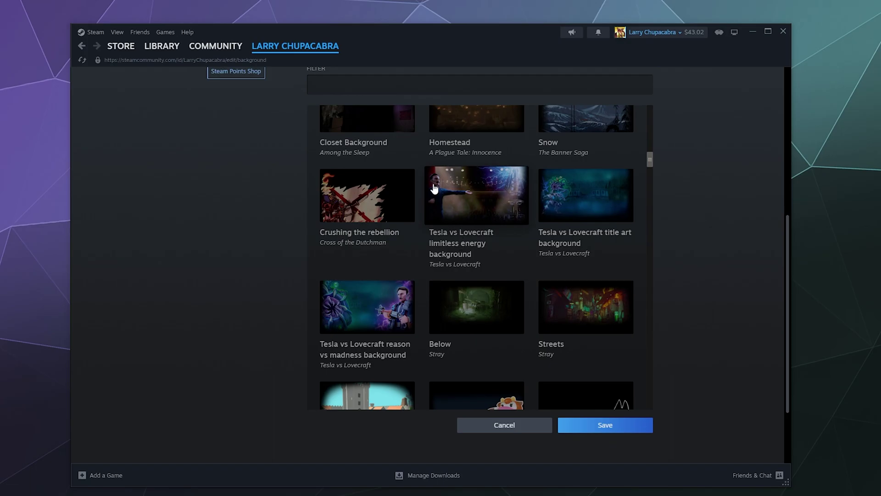
scroll(354, 199, down, 3)
scroll(353, 201, up, 4)
scroll(353, 201, up, 12)
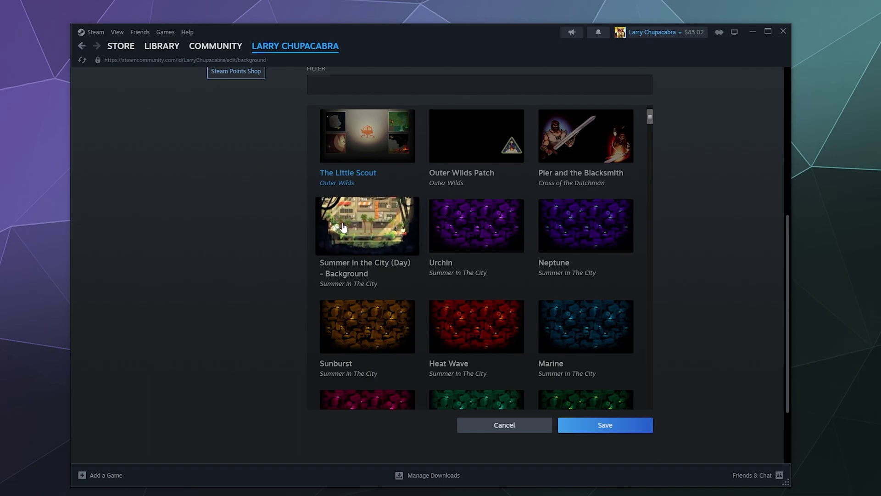
Step: Select Summer in the City (Day) - Background as the profile background and check its preview
click(343, 227)
scroll(252, 218, up, 5)
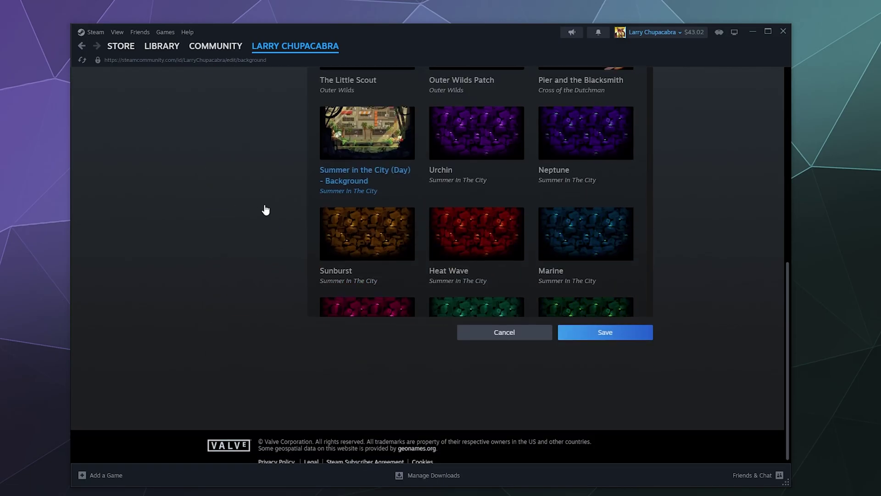
scroll(349, 362, up, 10)
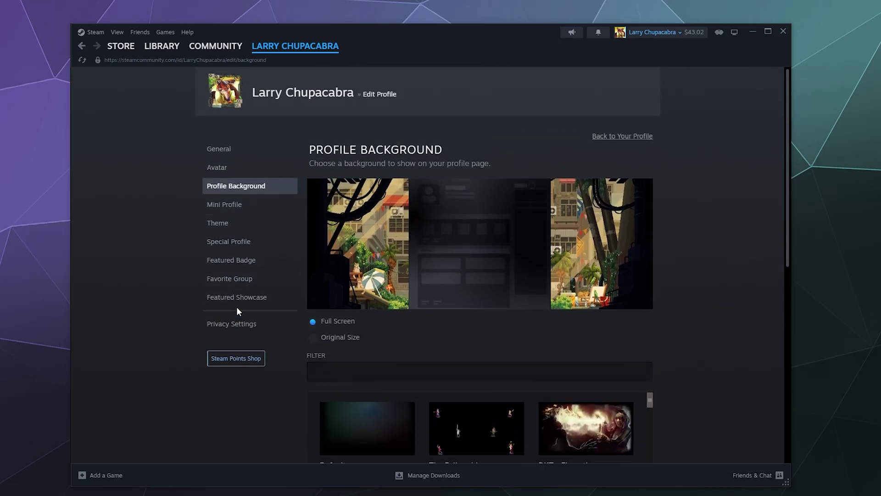
Step: Compare the background preview in Original Size and Full Screen several times, ending on Full Screen
click(339, 338)
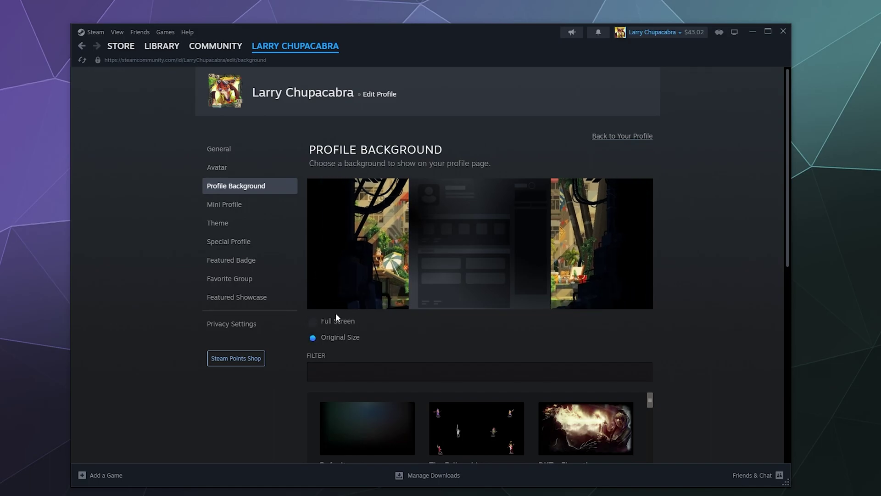
click(336, 321)
click(335, 339)
click(333, 328)
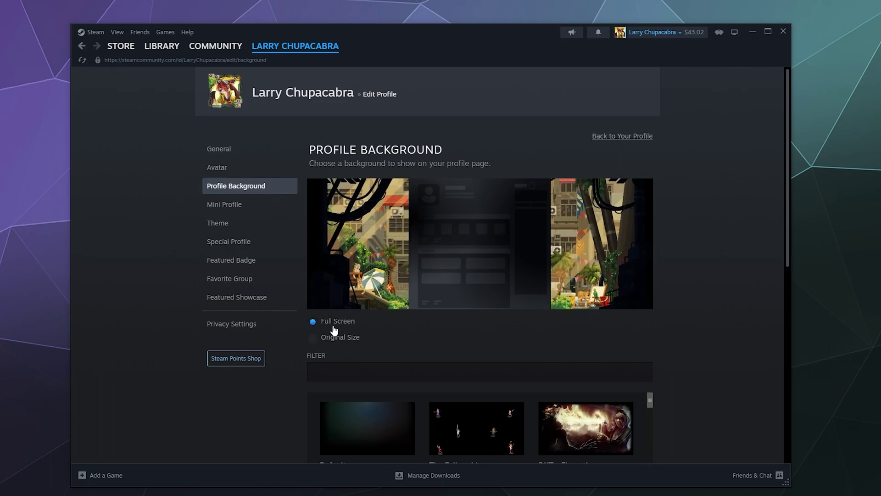
click(335, 339)
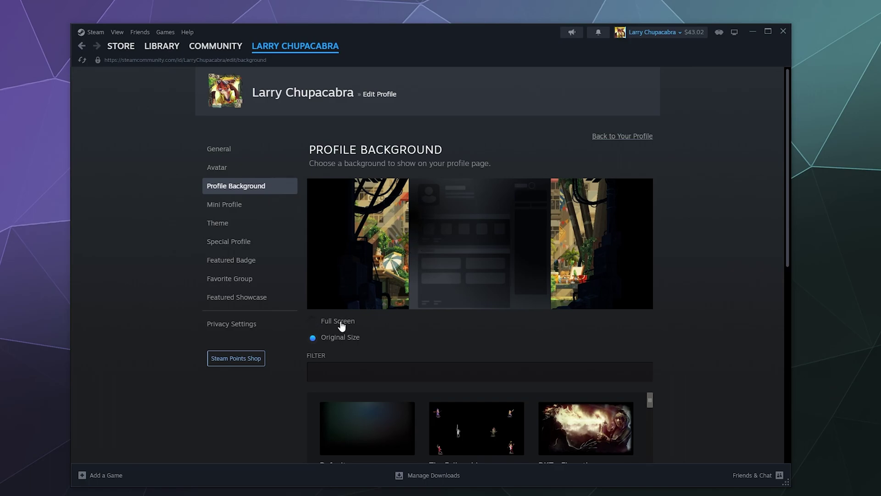
click(341, 325)
click(340, 339)
click(339, 321)
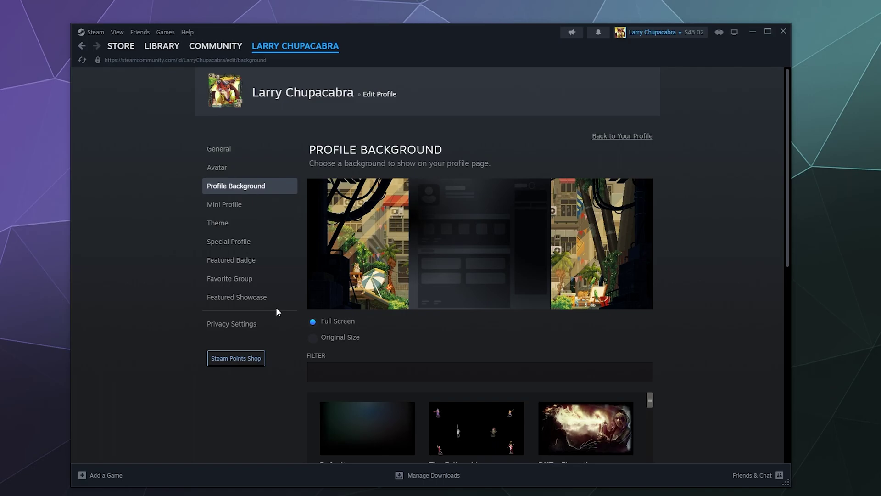
Step: Open the Mini Profile settings, select Energy Mini as the mini profile background and check its preview
scroll(276, 307, down, 8)
scroll(318, 316, up, 8)
click(247, 204)
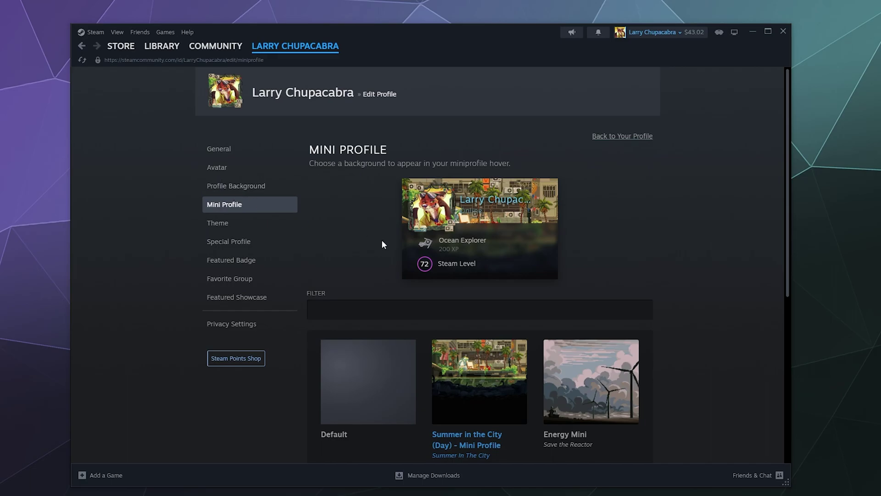
scroll(382, 242, down, 3)
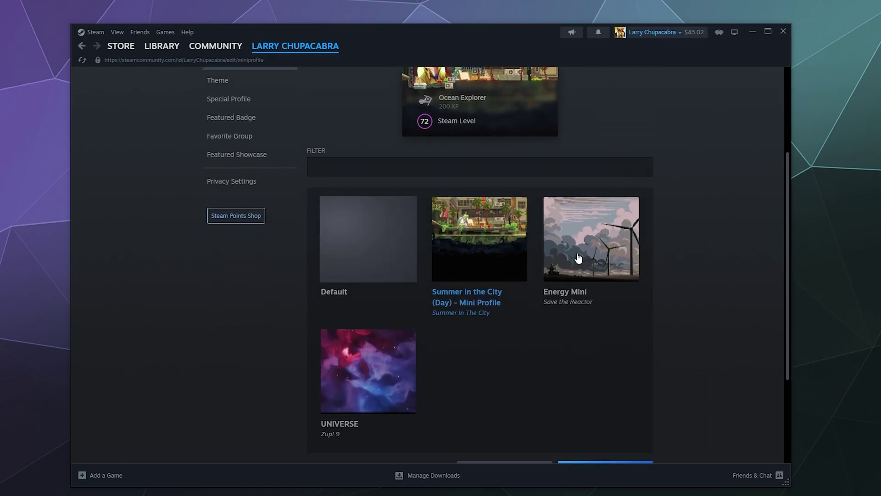
click(597, 239)
scroll(687, 301, down, 1)
scroll(687, 300, up, 4)
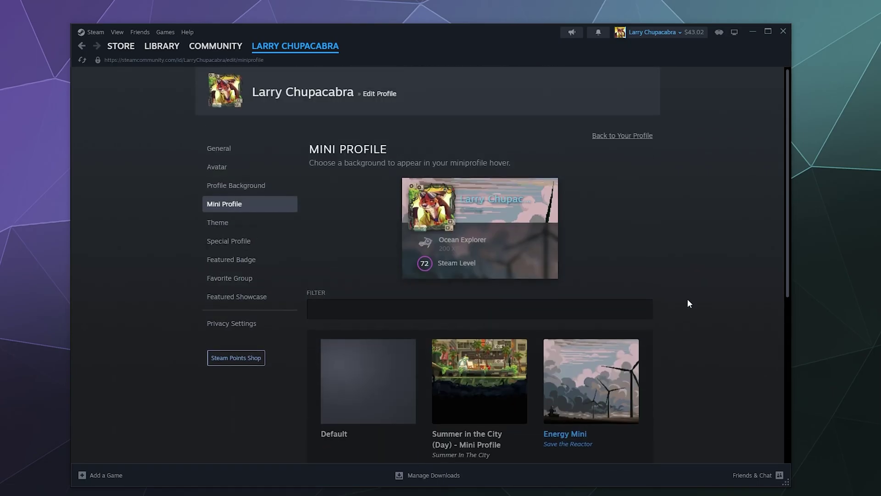
Step: Look over the available mini profile backgrounds and compare them with the Energy Mini preview
scroll(346, 244, down, 6)
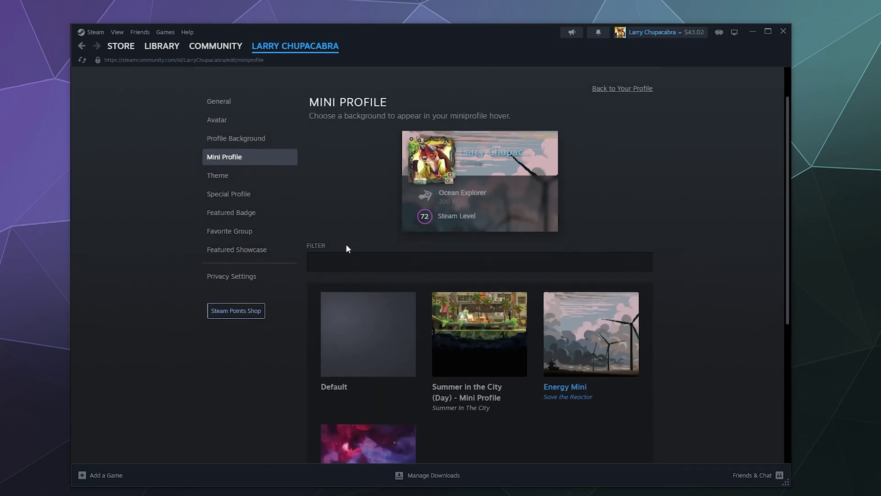
scroll(477, 207, up, 6)
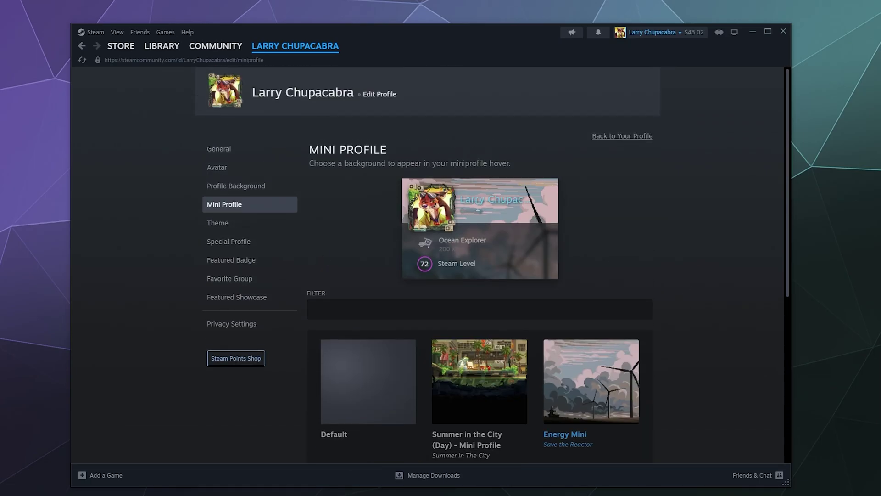
click(222, 187)
click(459, 293)
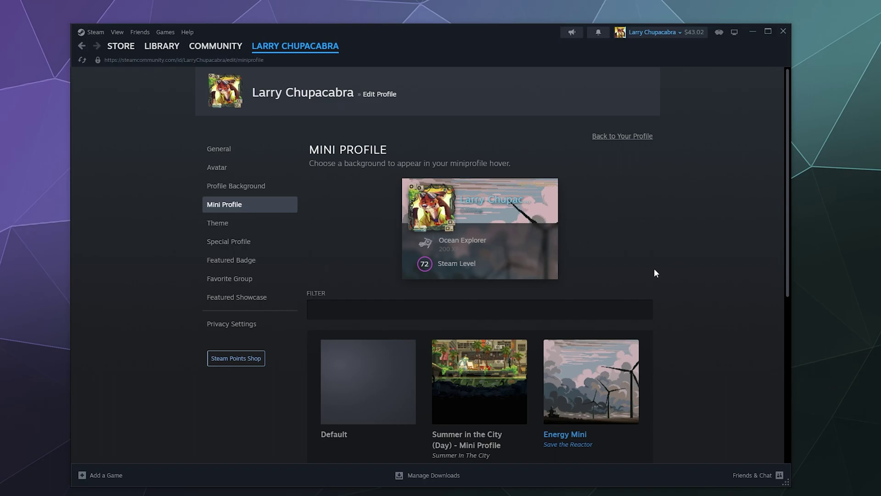
scroll(655, 268, down, 5)
click(651, 329)
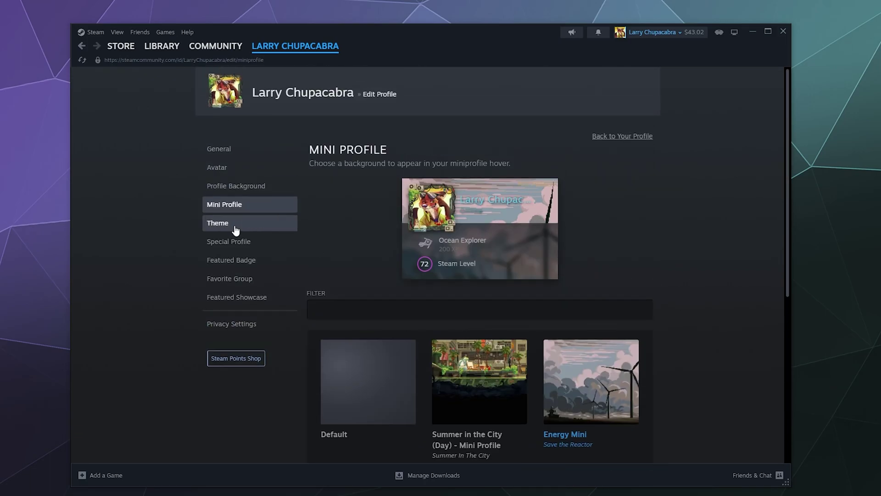
Step: Open the profile's Theme settings, switching back to Mini Profile for comparison and ending on Theme
click(235, 225)
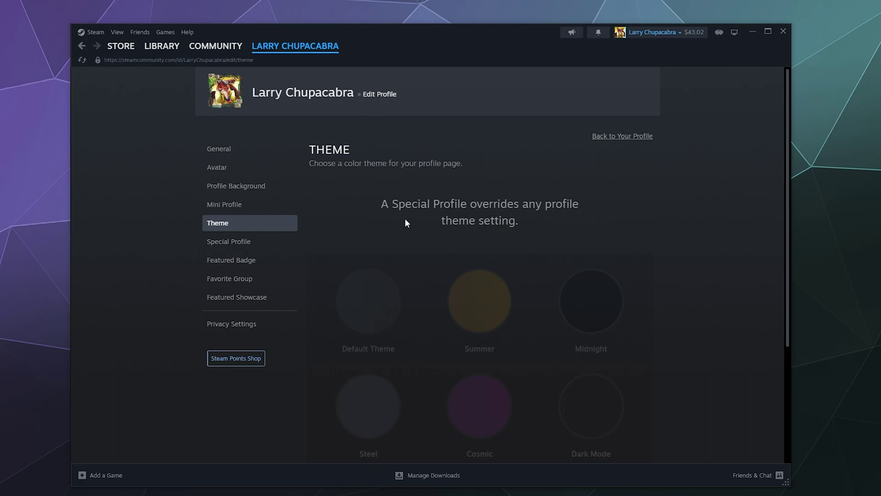
scroll(405, 217, down, 2)
scroll(405, 216, up, 2)
click(230, 204)
click(232, 224)
click(234, 204)
click(232, 223)
Step: Examine the color themes offered for the profile page, from Default Theme to Dark Mode
scroll(438, 348, down, 3)
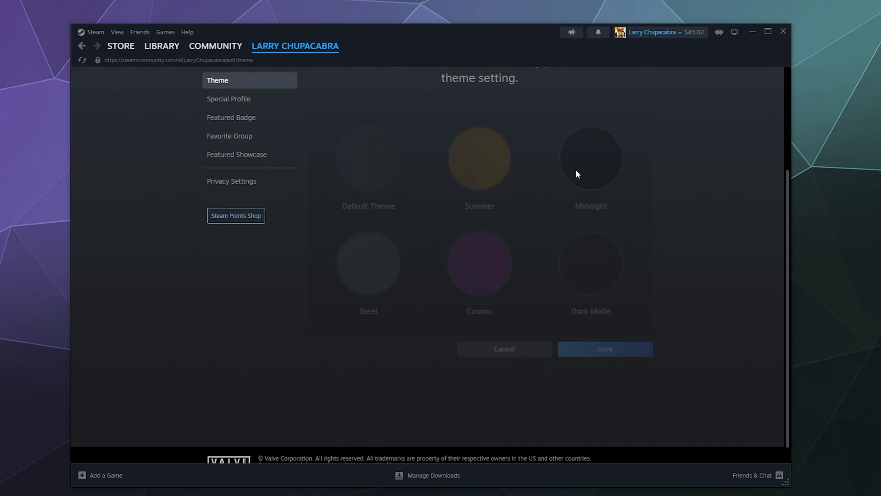
scroll(484, 264, up, 3)
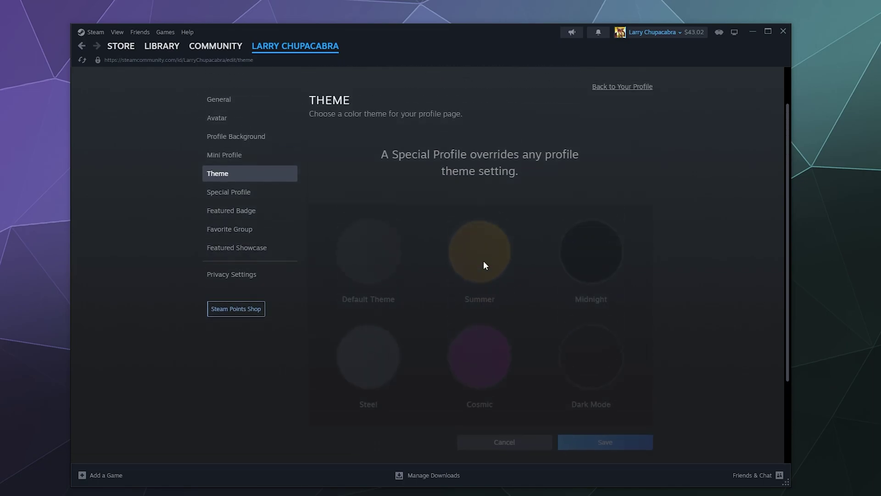
scroll(484, 264, down, 1)
scroll(484, 266, down, 2)
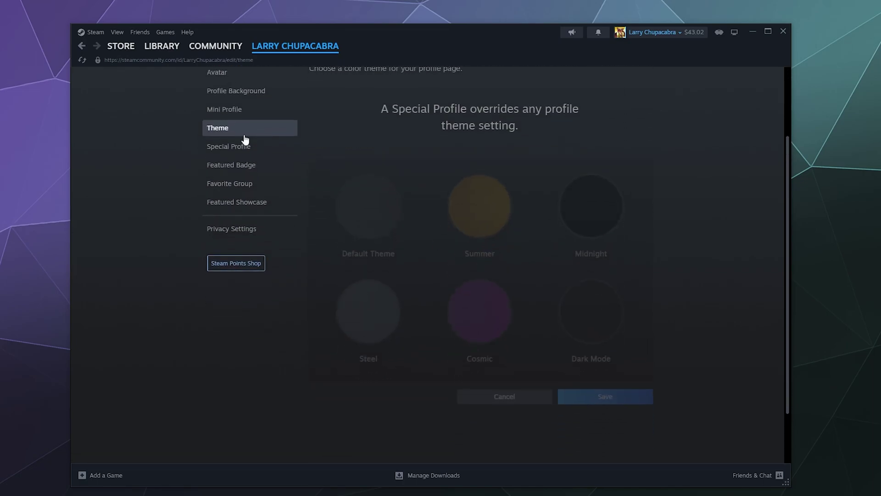
Step: Open the Special Profile settings and examine the Summer in the City (Day) item along with the None option
click(240, 146)
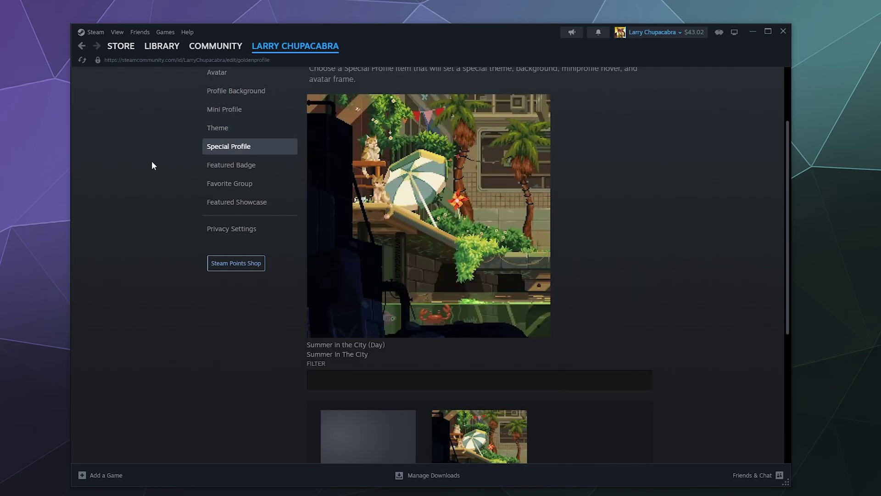
scroll(151, 161, up, 4)
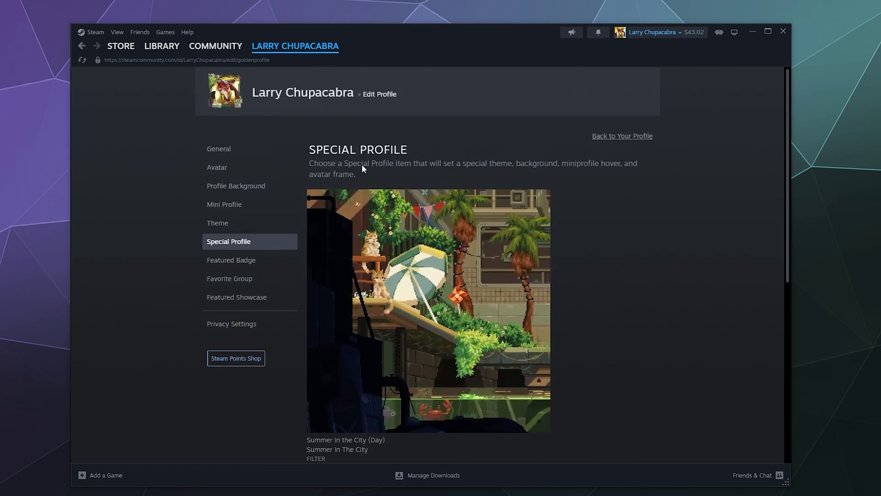
scroll(462, 273, down, 6)
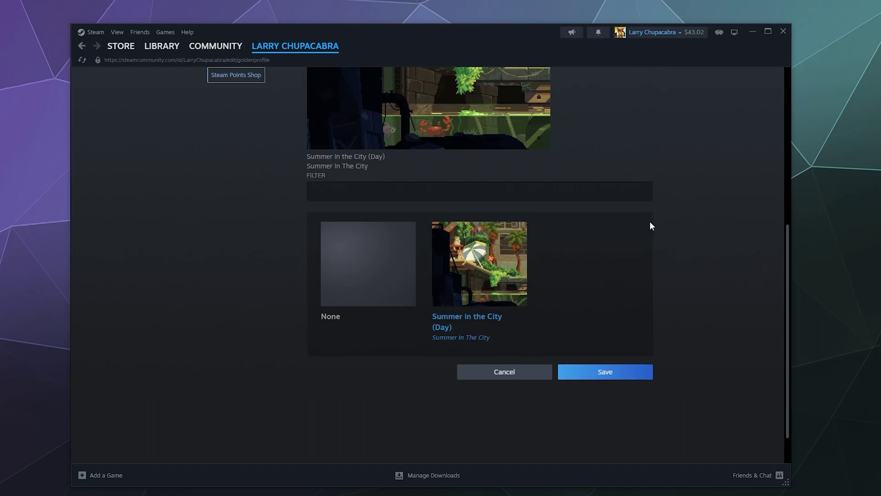
scroll(649, 222, up, 5)
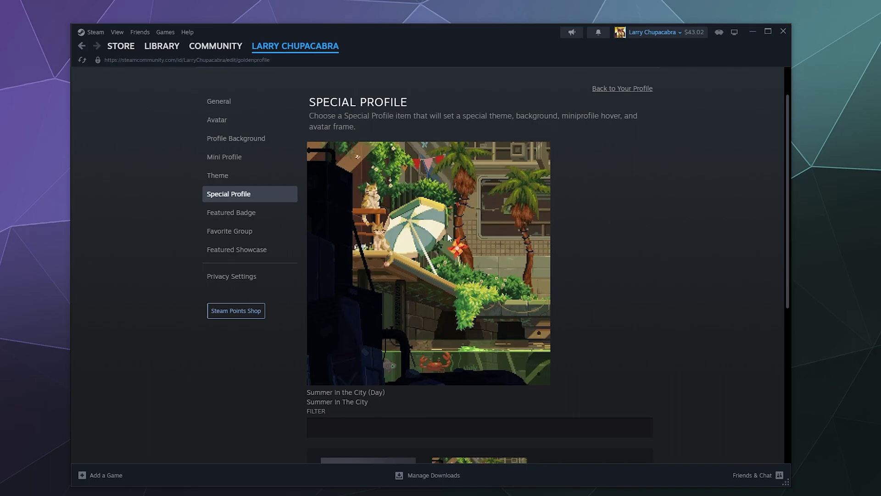
scroll(395, 199, down, 6)
scroll(394, 199, up, 1)
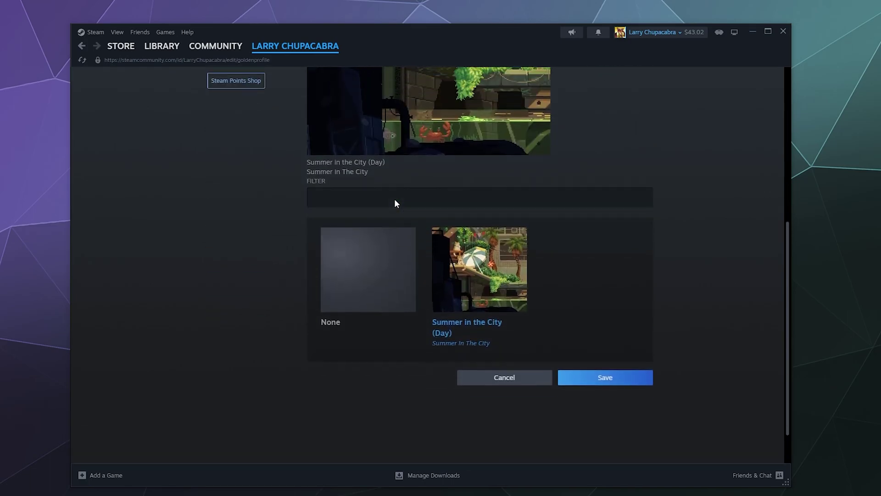
scroll(353, 130, up, 5)
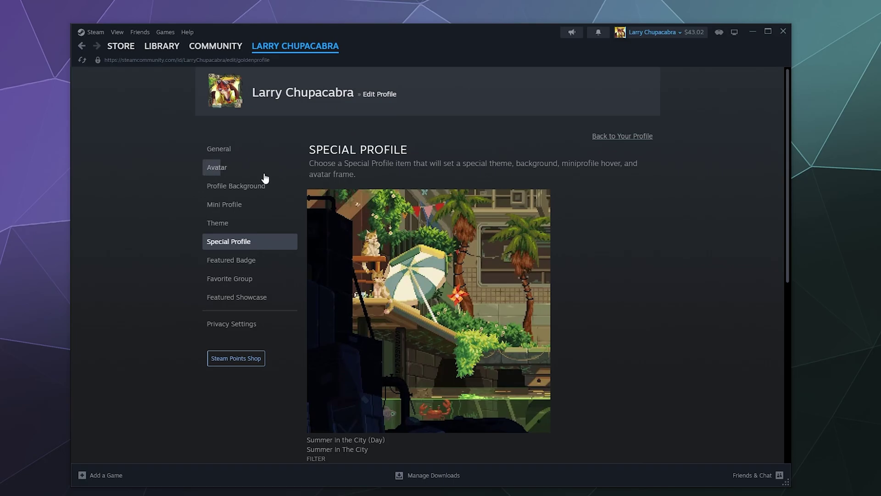
scroll(252, 274, down, 5)
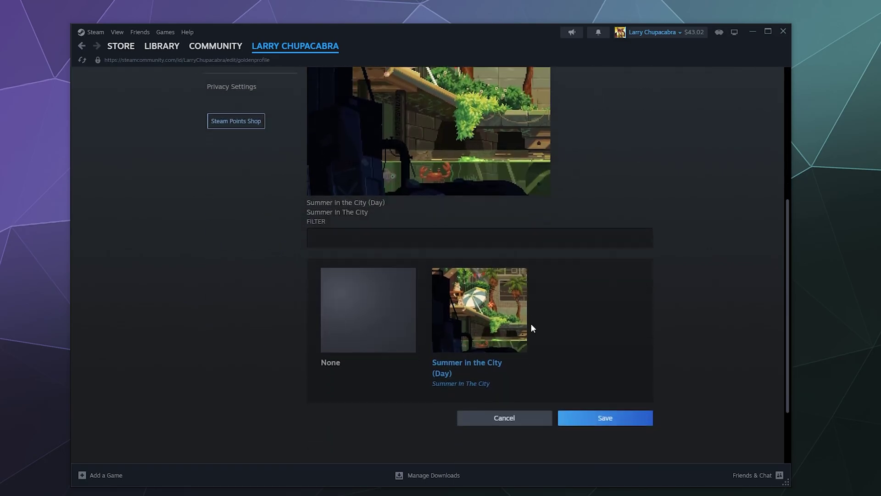
scroll(532, 324, down, 2)
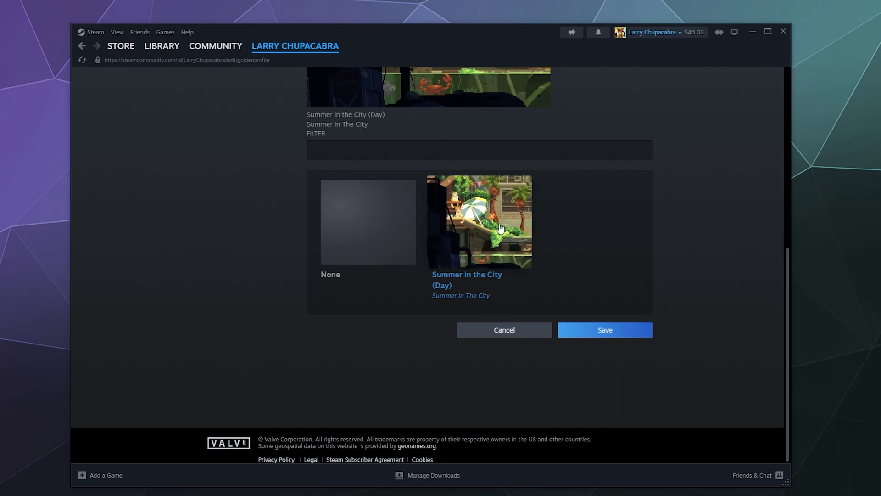
scroll(269, 217, up, 5)
scroll(268, 217, up, 2)
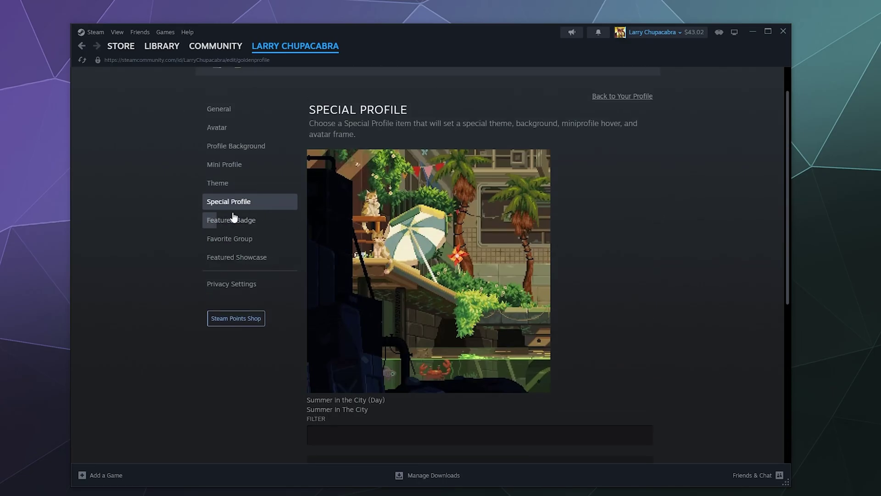
Step: Look through the badges available in the Featured Badge settings and open the Favorite Group settings
click(230, 220)
scroll(155, 219, down, 5)
scroll(155, 219, up, 3)
scroll(154, 225, up, 3)
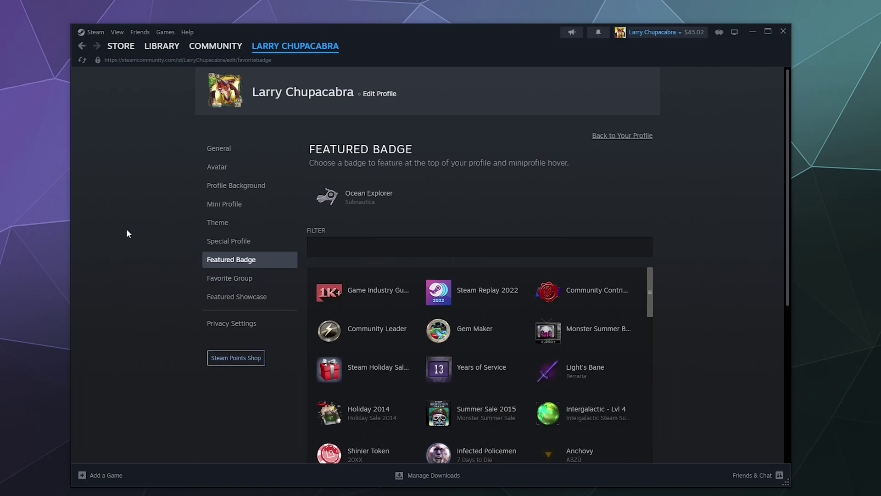
scroll(126, 229, down, 2)
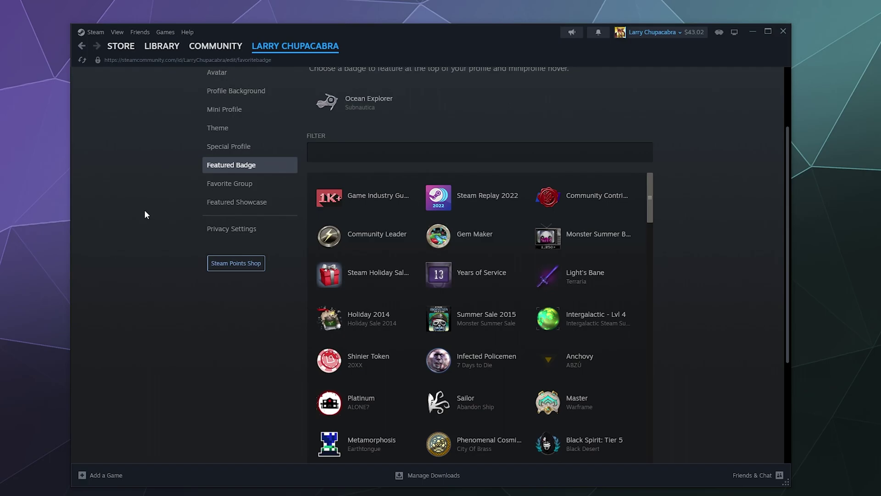
click(205, 183)
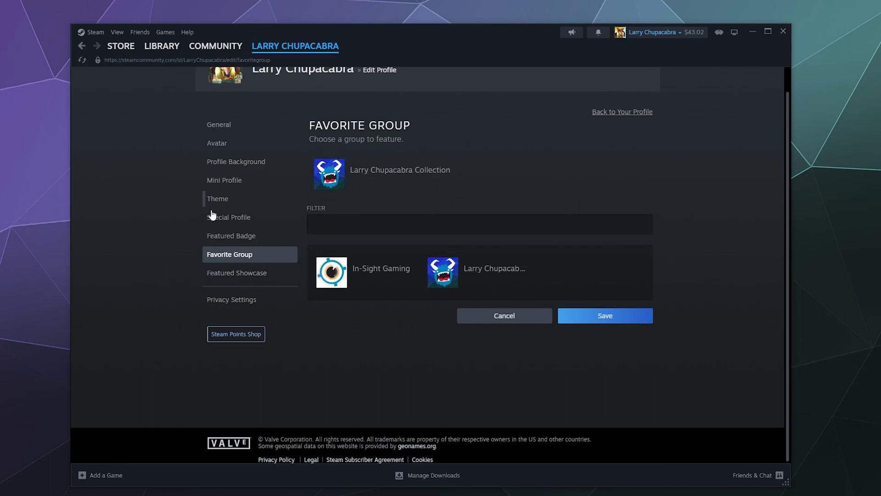
Step: Open the Featured Showcase settings and look through all the showcases set up for the profile page
click(215, 277)
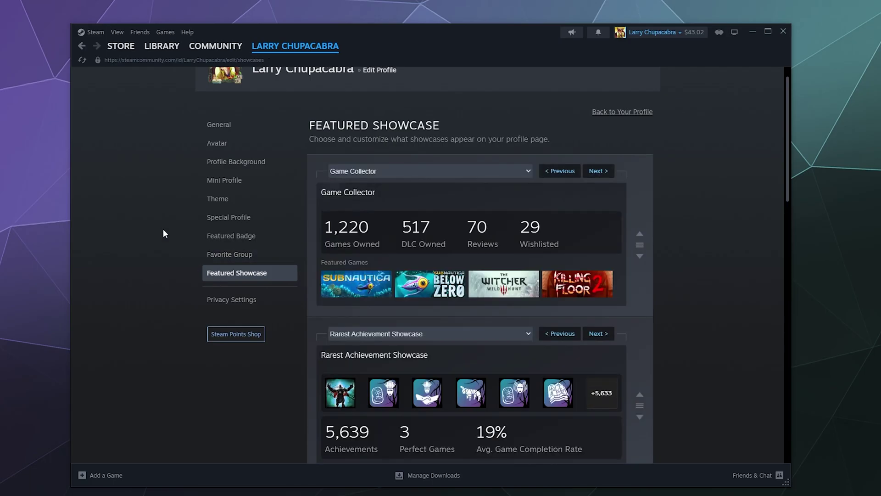
scroll(164, 228, down, 7)
scroll(161, 232, down, 5)
scroll(161, 232, up, 10)
Step: Check the showcase types offered for the first slot, keep Game Collector, and review the showcases below it
click(367, 123)
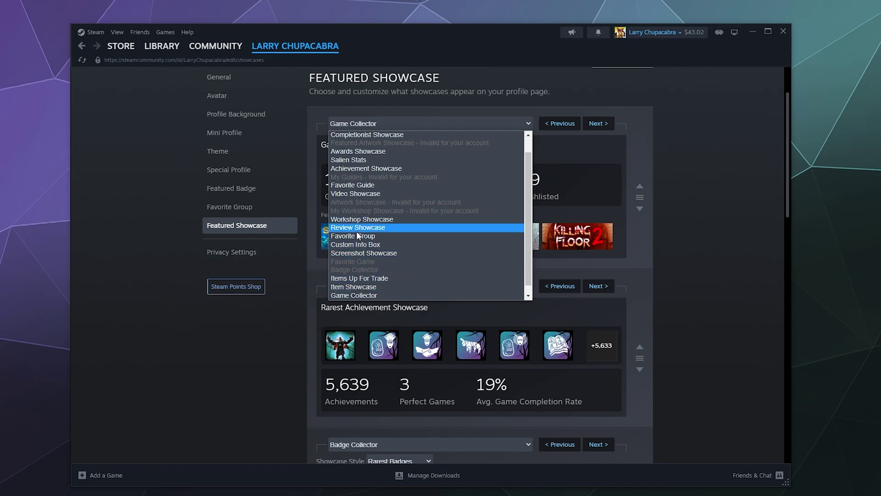
click(354, 296)
scroll(285, 329, down, 8)
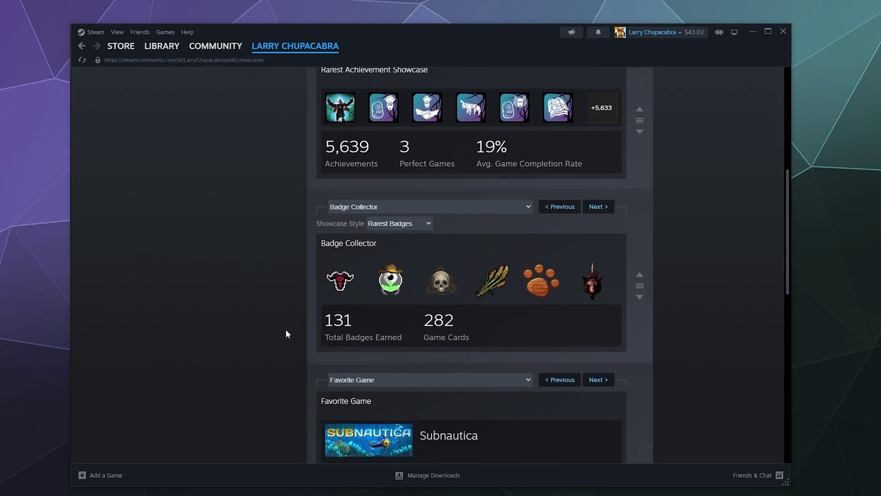
scroll(457, 295, up, 10)
Step: Try Awards Showcase and Salien Stats in the first featured showcase slot and check how each looks
click(522, 171)
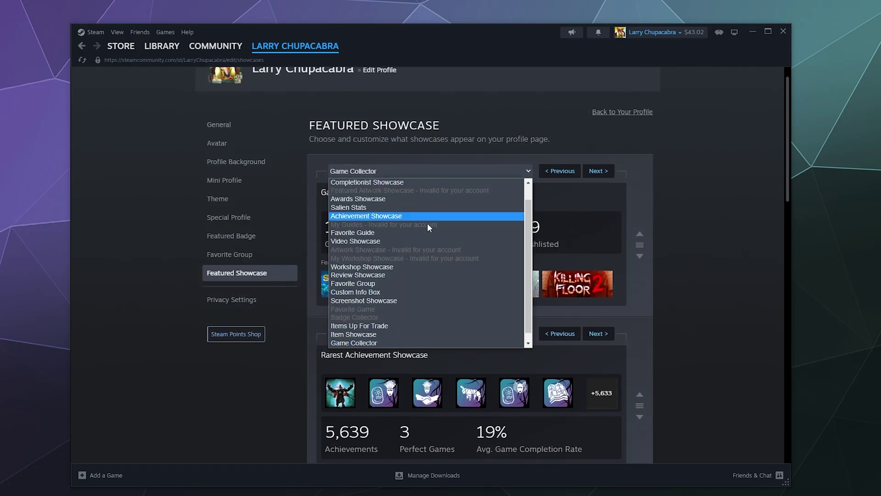
click(381, 199)
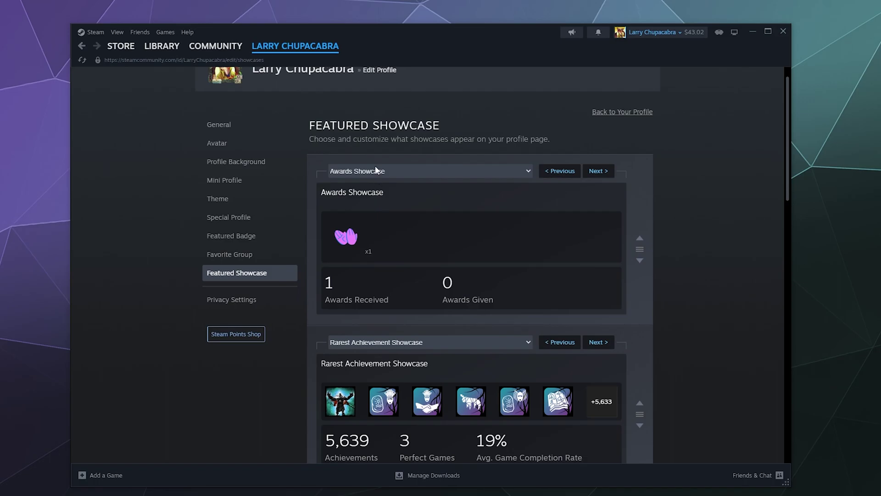
mouse_move(360, 232)
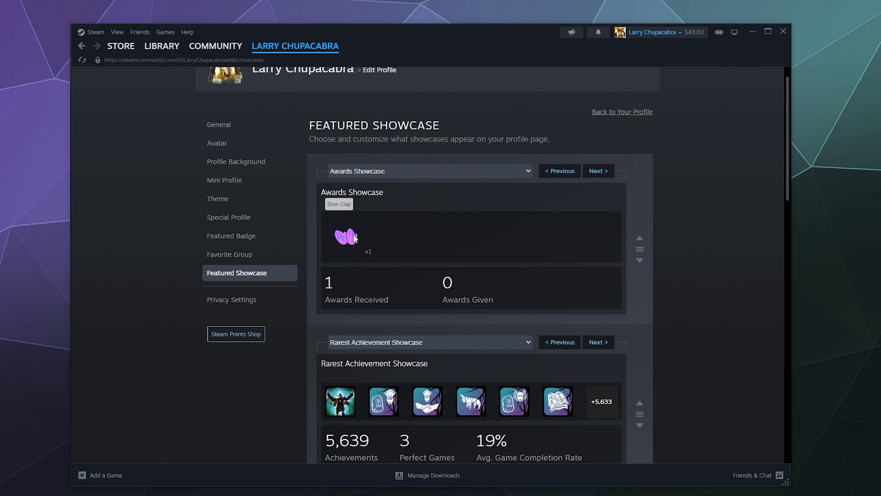
click(353, 171)
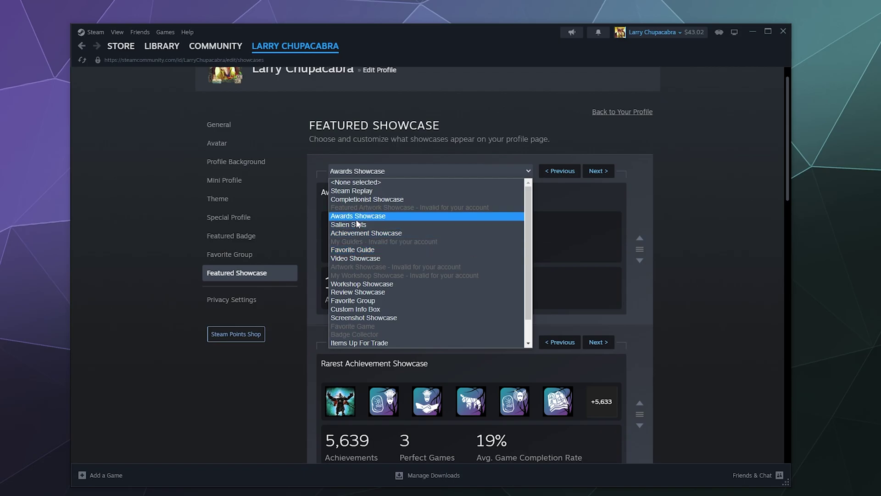
click(400, 225)
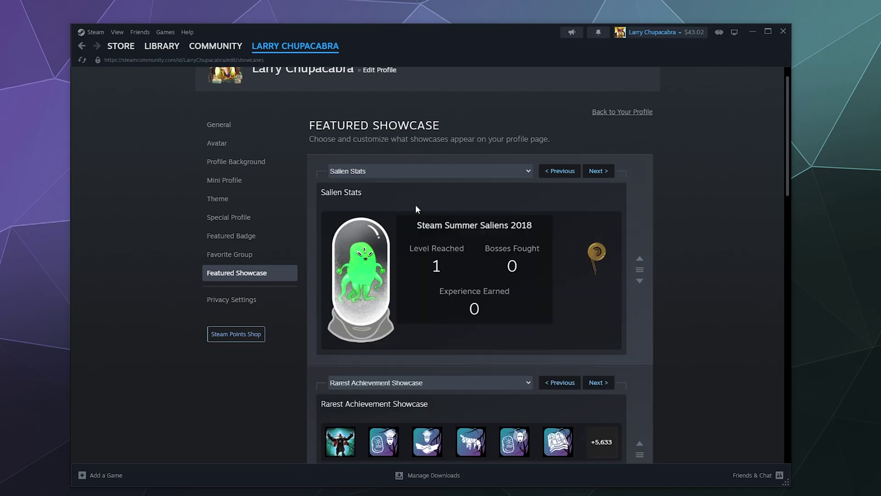
Step: Set the first showcase to Achievement Showcase and look at the game list for featuring an achievement, leaving without choosing one
click(396, 173)
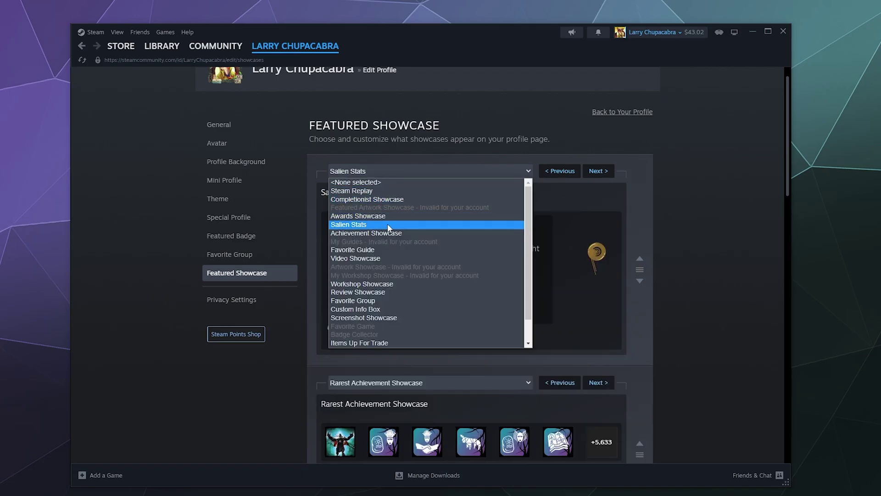
click(384, 234)
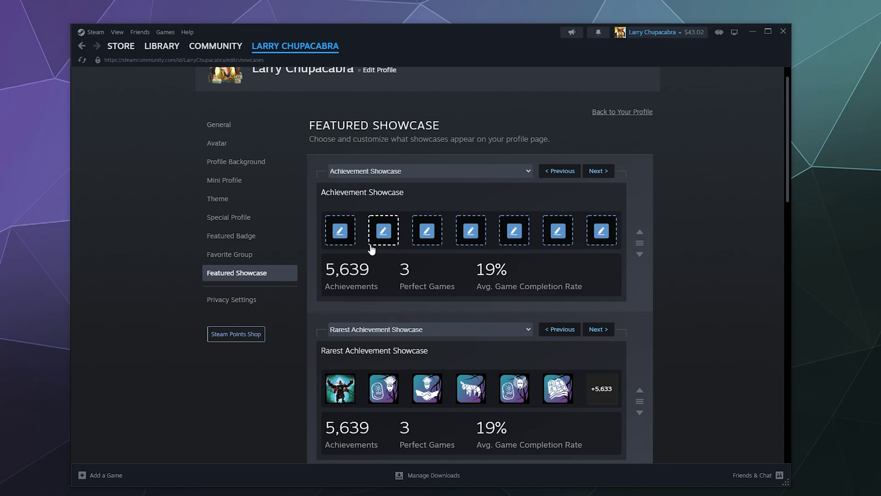
click(345, 231)
click(353, 199)
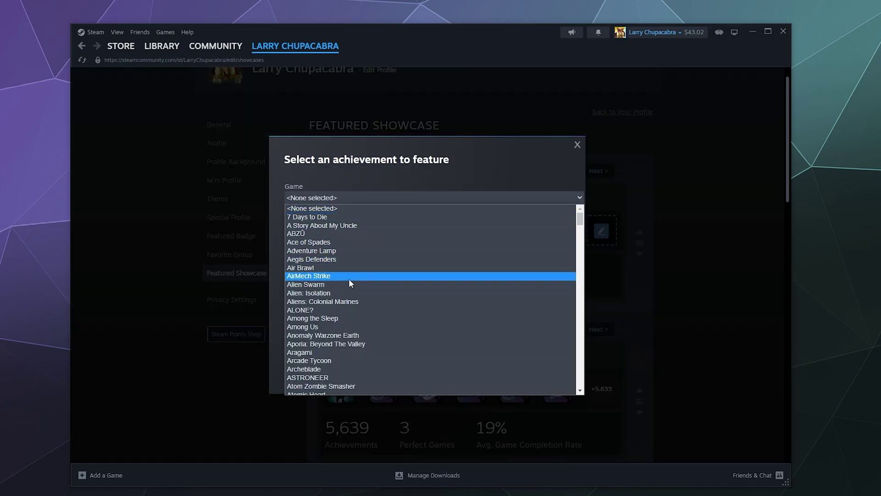
click(349, 278)
click(384, 248)
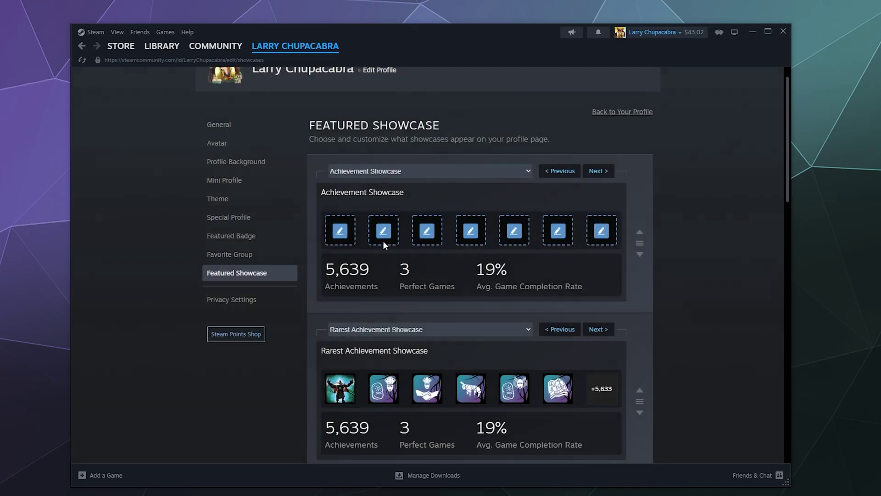
Step: Feature the "100 Guests" achievement from Arcade Tycoon in the Achievement Showcase
click(375, 243)
click(364, 136)
click(374, 298)
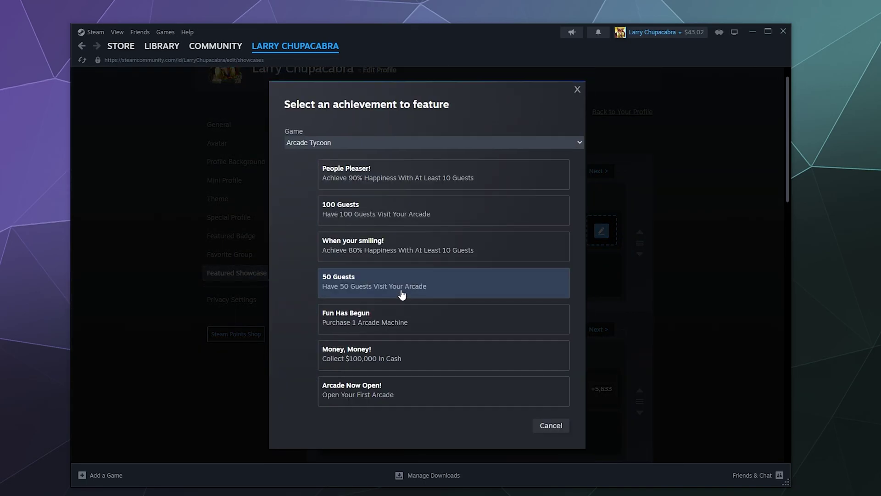
click(399, 221)
Step: Set the first featured showcase back to Game Collector
click(519, 172)
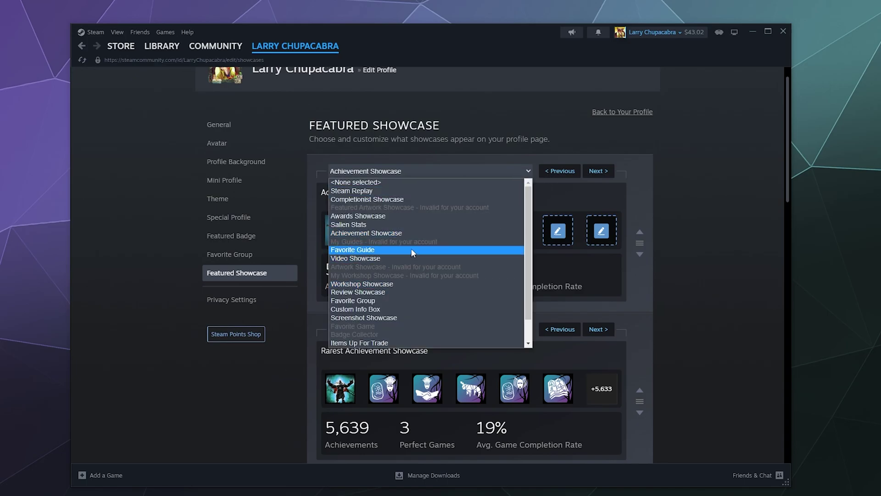
scroll(410, 285, down, 1)
scroll(410, 286, down, 2)
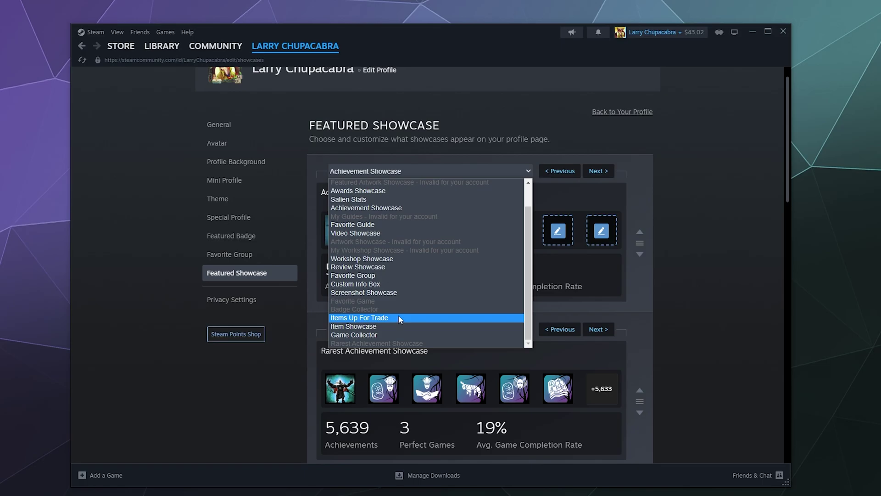
click(395, 335)
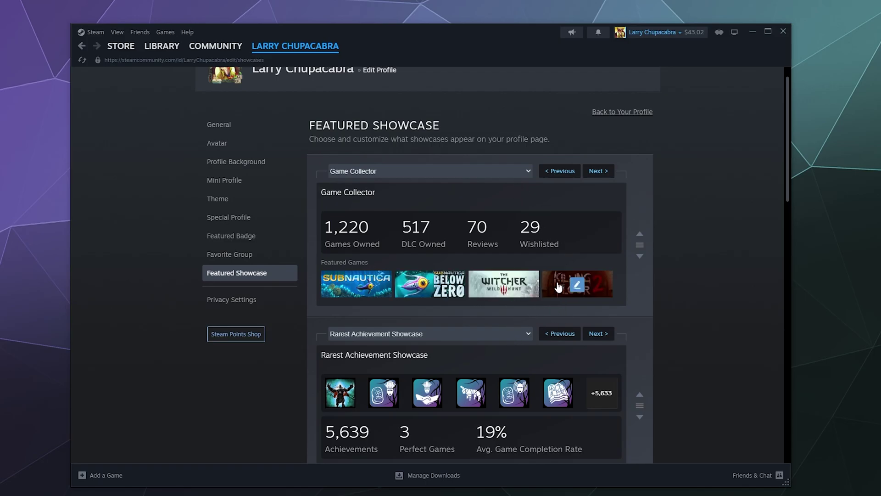
Step: Replace the fourth featured game in the Game Collector showcase with Red Dead Redemption 2
click(580, 287)
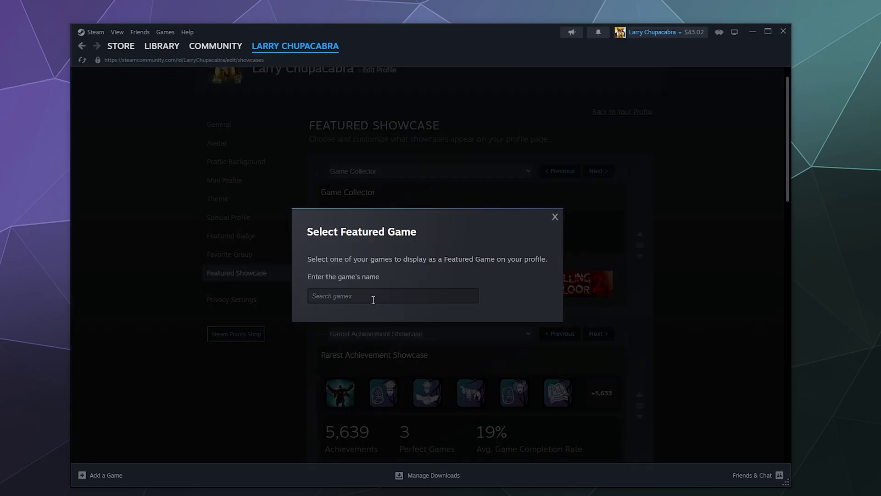
text(Red Dead)
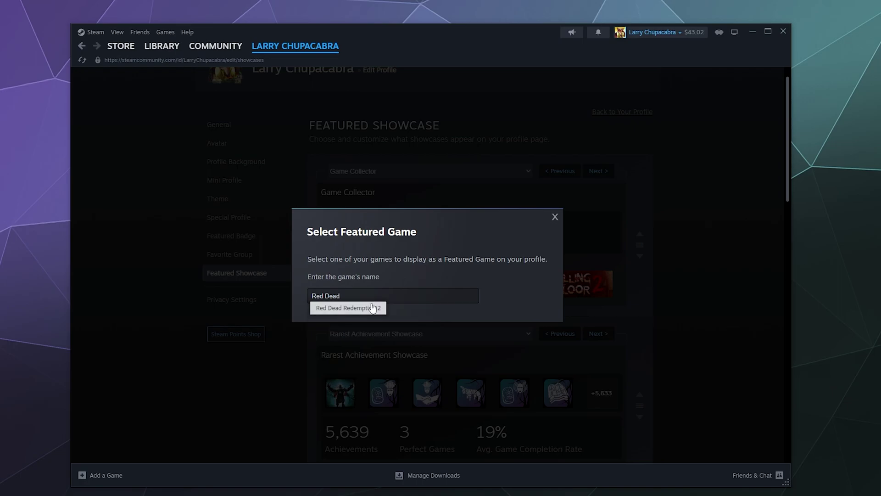
click(372, 308)
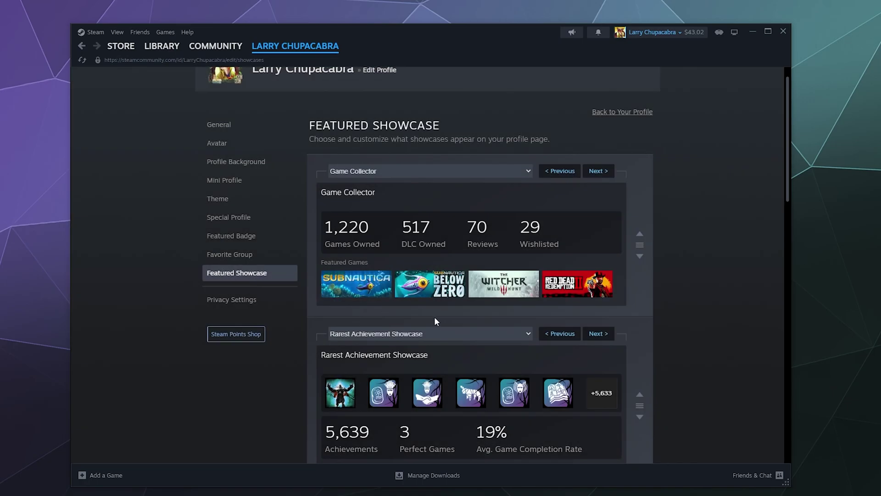
Step: Review the remaining showcases and empty slots, and save the featured showcase changes
scroll(528, 312, down, 3)
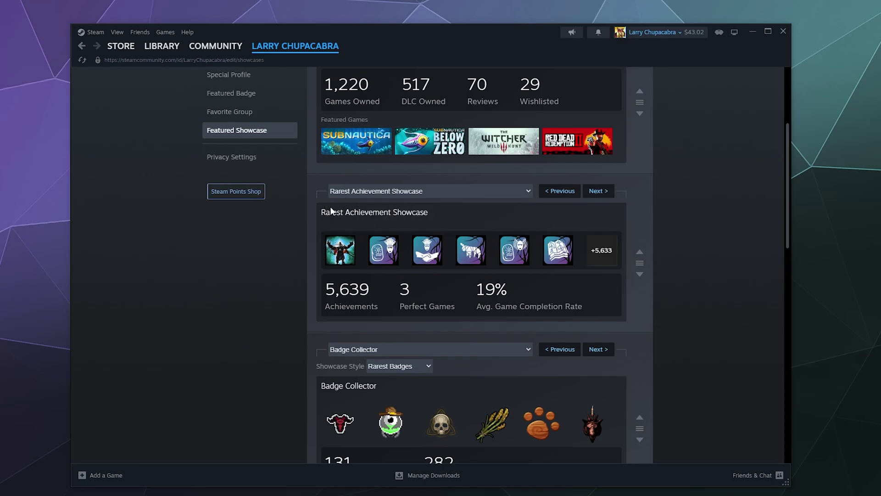
scroll(413, 214, down, 4)
scroll(453, 277, down, 6)
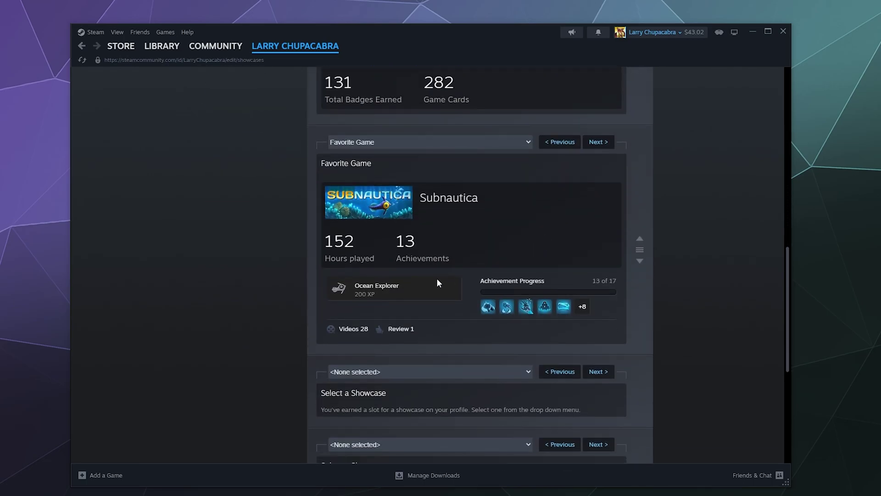
scroll(560, 255, down, 3)
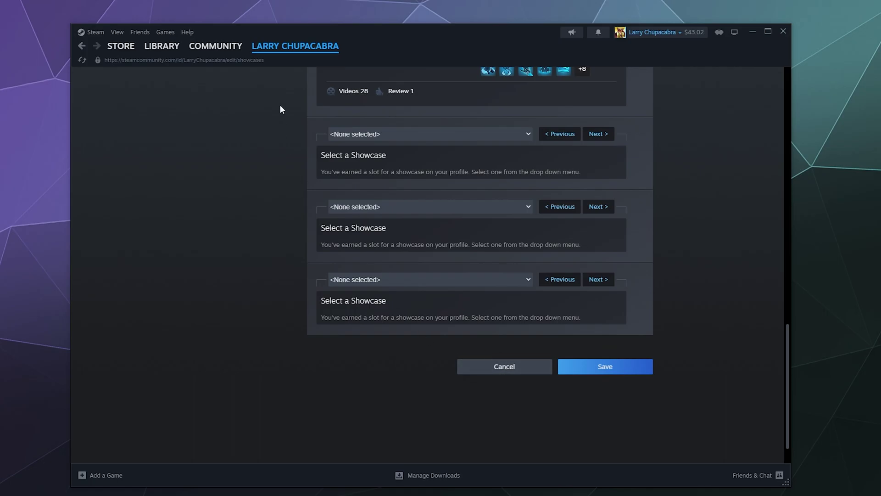
click(585, 369)
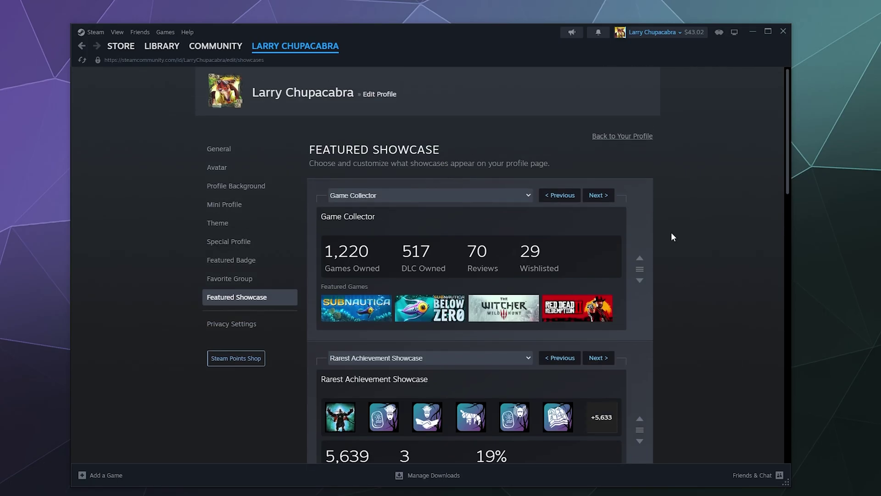
Step: Return to the profile page and look over the showcases and recent activity as they are displayed
click(627, 137)
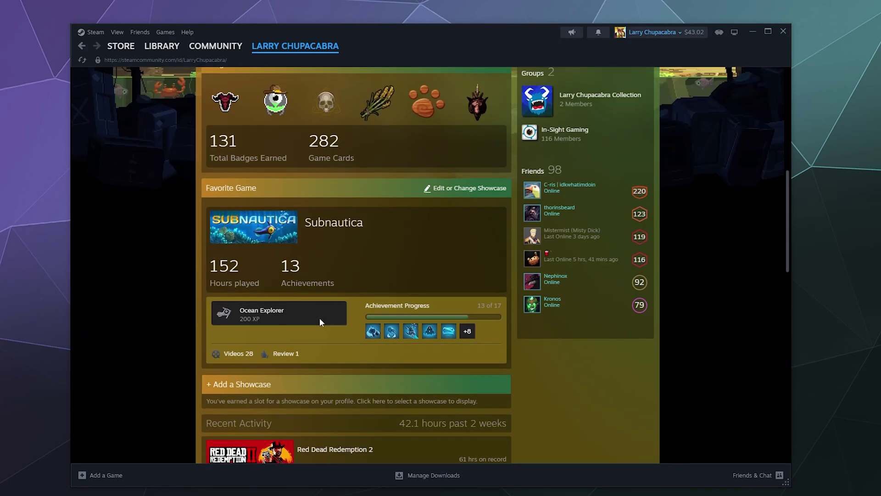
scroll(312, 324, down, 9)
scroll(354, 191, up, 4)
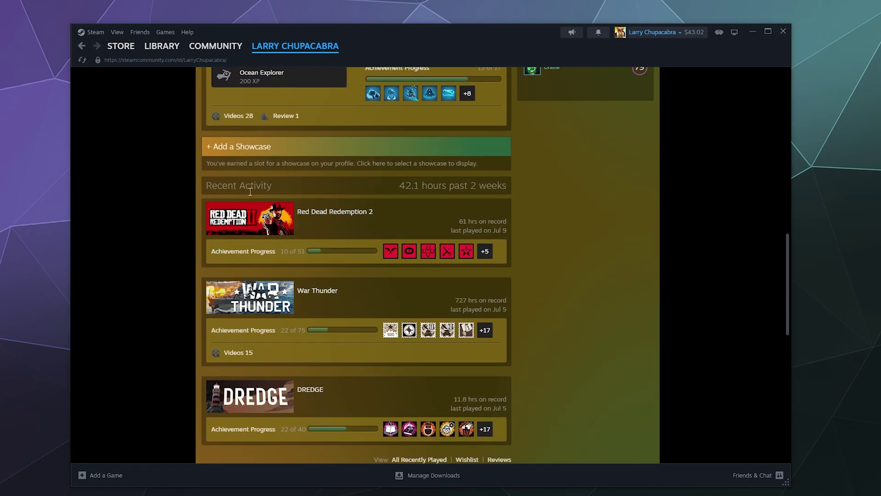
scroll(381, 283, up, 12)
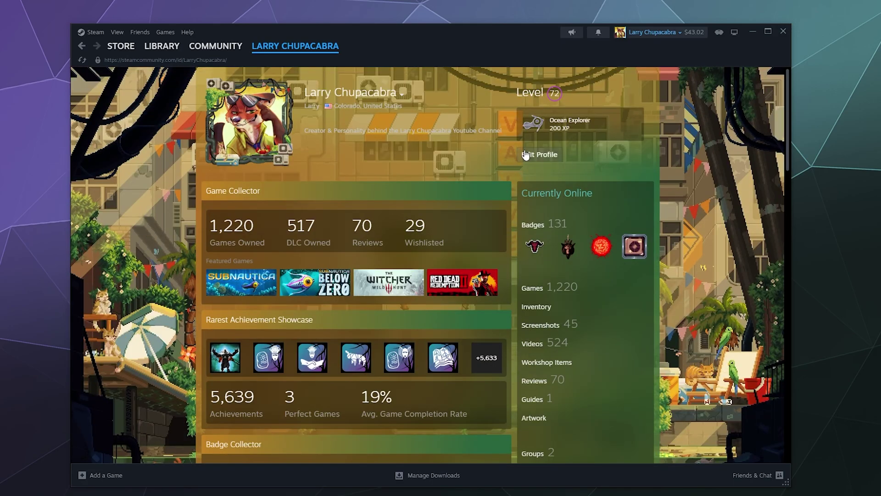
Step: Reopen the profile's Featured Showcase settings and look through the showcase slots and their reordering controls
click(528, 156)
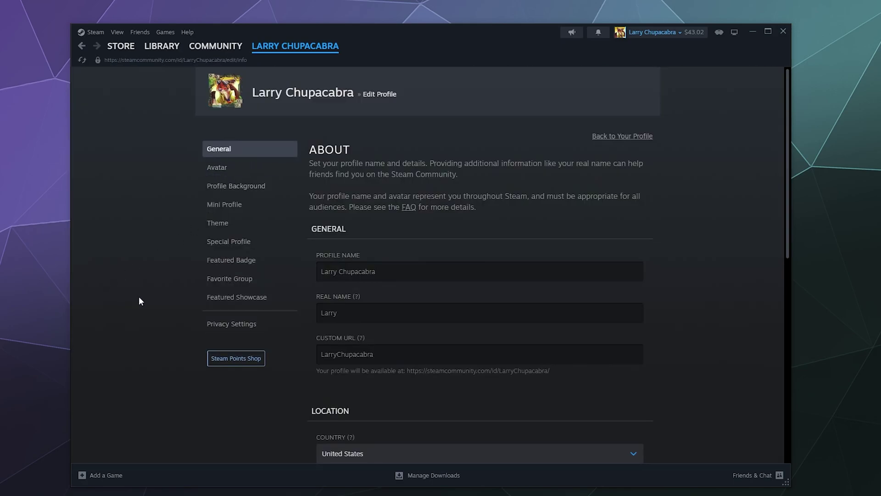
click(225, 300)
scroll(267, 287, down, 3)
scroll(266, 279, up, 3)
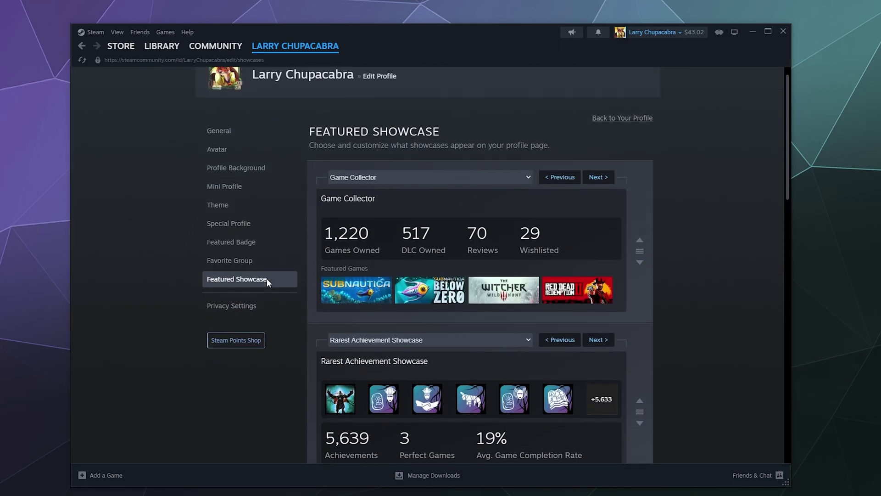
scroll(714, 256, down, 3)
drag(641, 123, 647, 98)
scroll(665, 137, up, 3)
scroll(708, 203, down, 10)
scroll(707, 203, up, 10)
Step: Cycle the first slot through neighbouring showcase types, return it to Game Collector, and look over the slots below
click(592, 197)
click(561, 195)
click(596, 196)
click(597, 196)
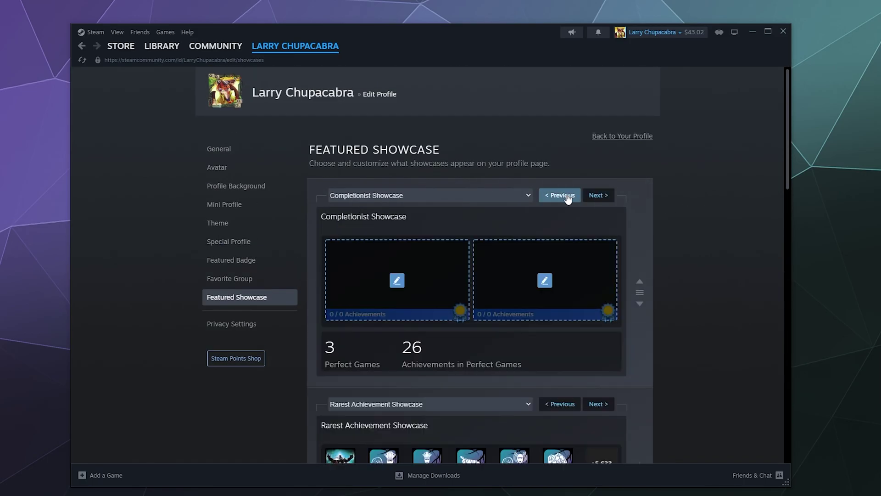
click(568, 196)
click(566, 197)
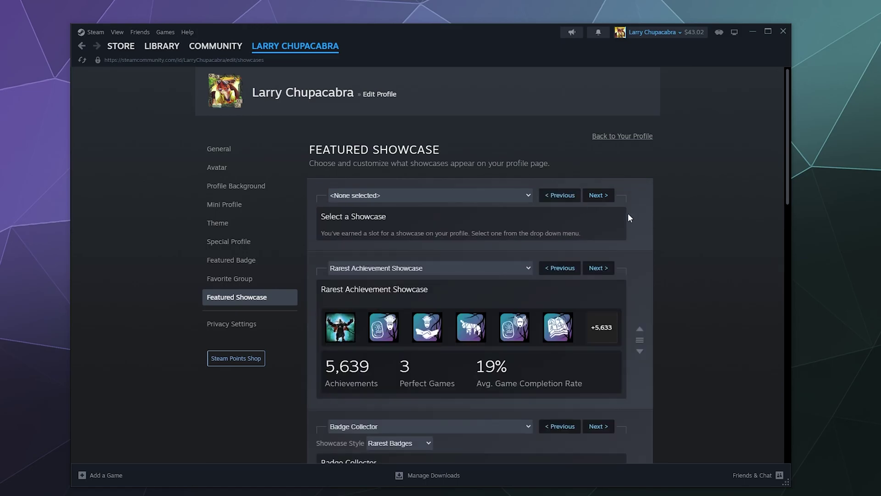
click(568, 196)
scroll(681, 217, down, 15)
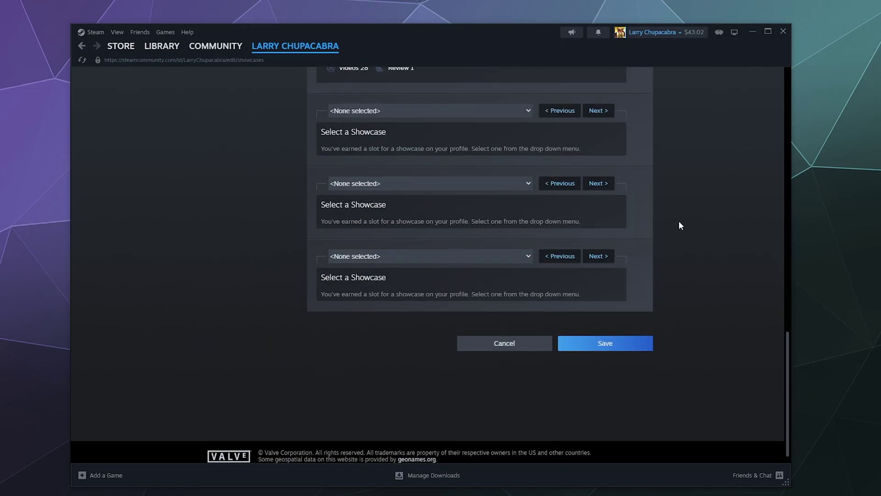
scroll(692, 275, up, 8)
scroll(693, 277, up, 8)
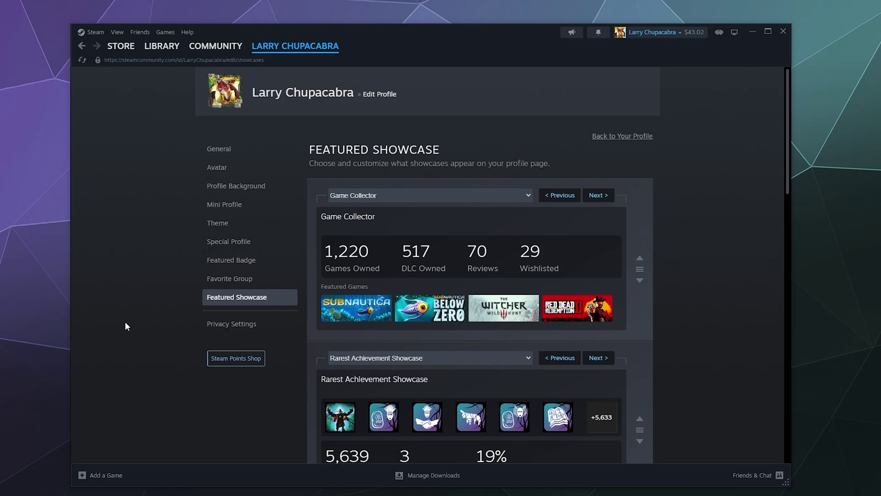
Step: Open the Privacy Settings and check the visibility options for My profile, keeping it Public
click(215, 324)
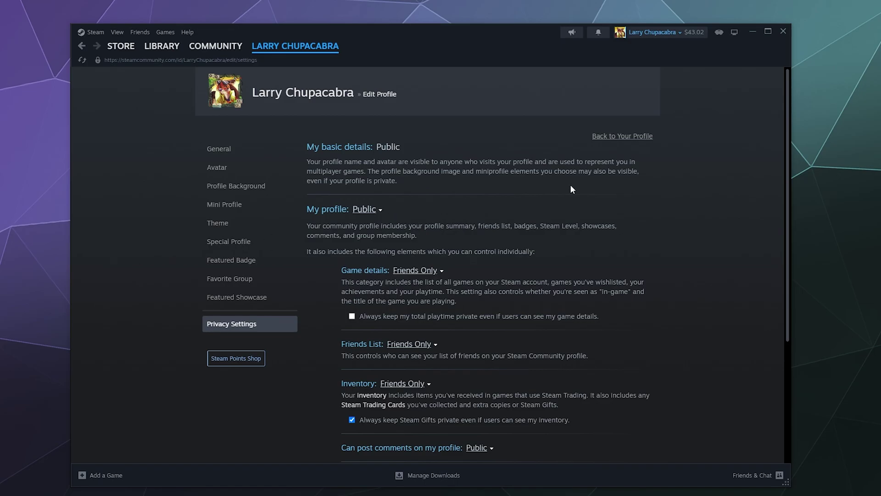
scroll(571, 184, down, 5)
scroll(577, 206, up, 5)
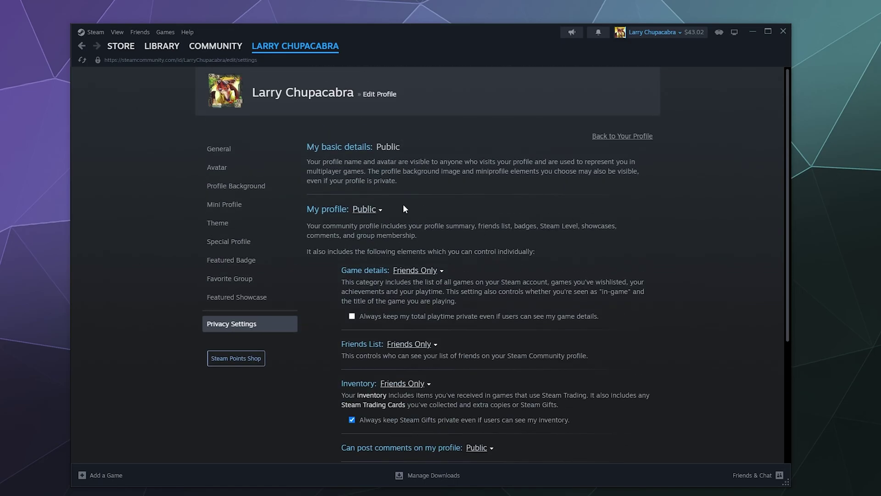
click(365, 209)
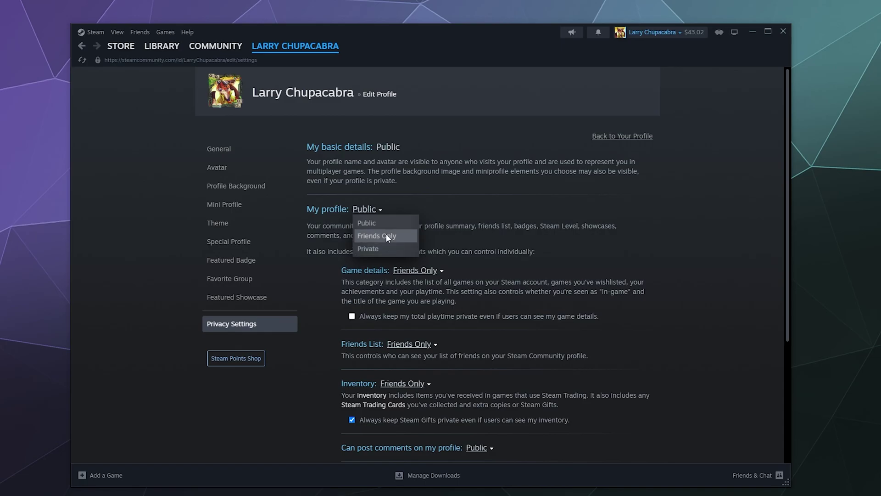
click(525, 244)
scroll(518, 227, down, 2)
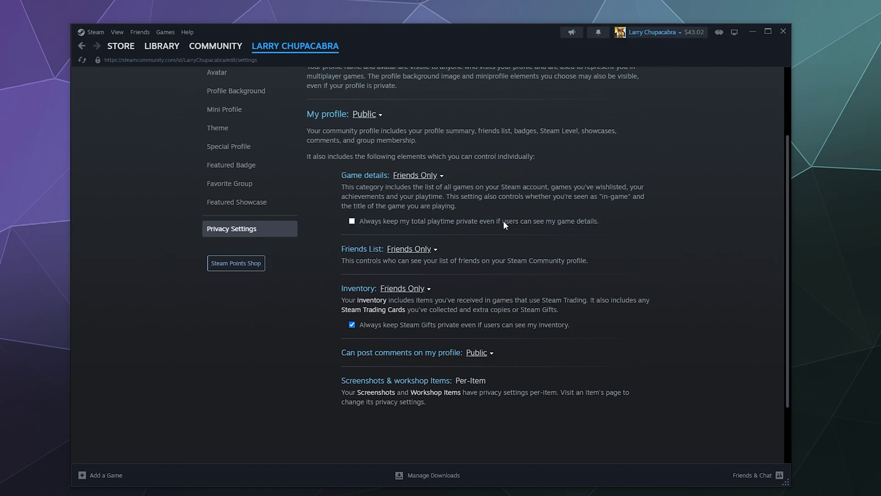
Step: Look at the private total playtime option and the choices for who can post comments, leaving both settings as they are
click(352, 222)
click(477, 352)
click(555, 353)
click(477, 352)
click(570, 345)
scroll(296, 381, up, 3)
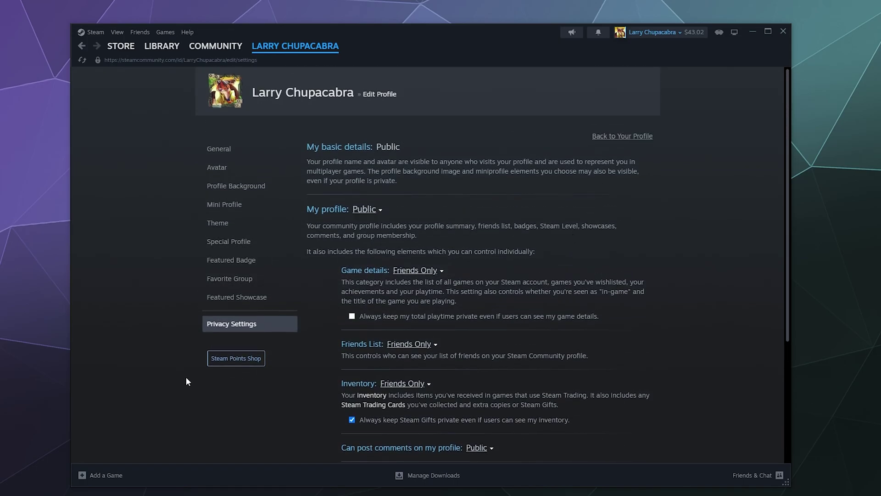
Step: Open the Steam Points Shop and browse its featured items, startup movies and game profiles
click(238, 361)
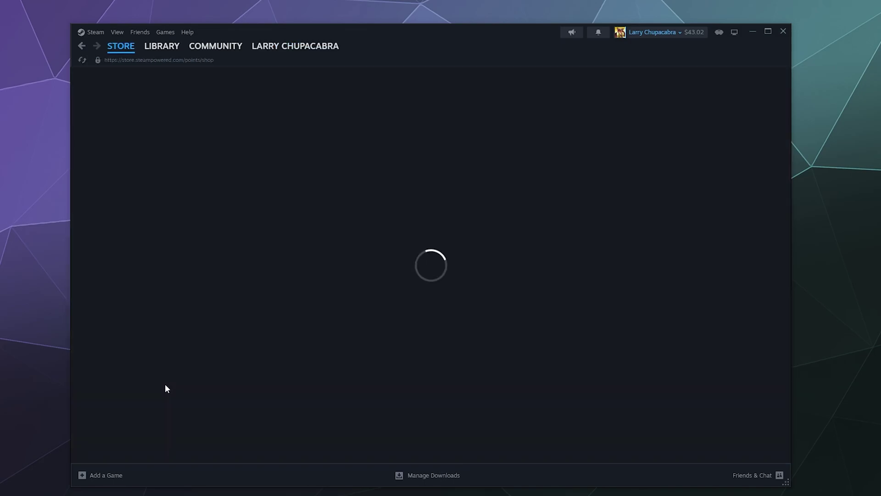
scroll(268, 260, down, 5)
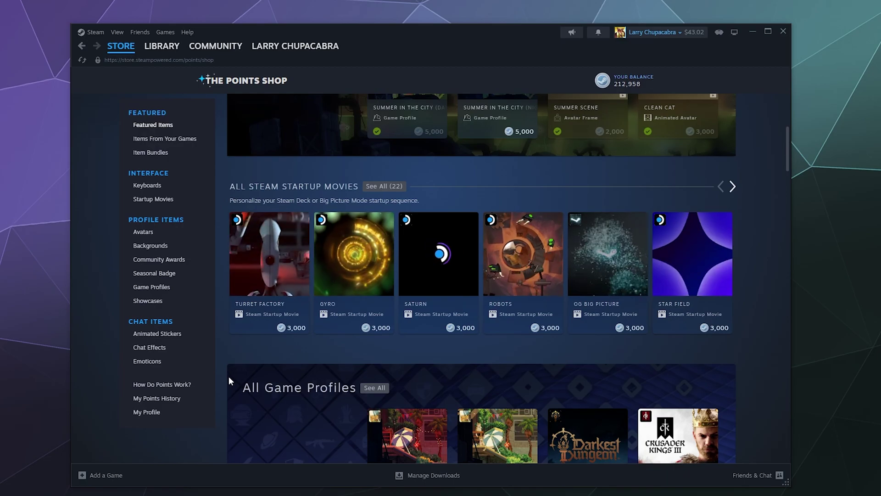
scroll(229, 377, up, 5)
scroll(357, 216, down, 6)
scroll(256, 285, up, 3)
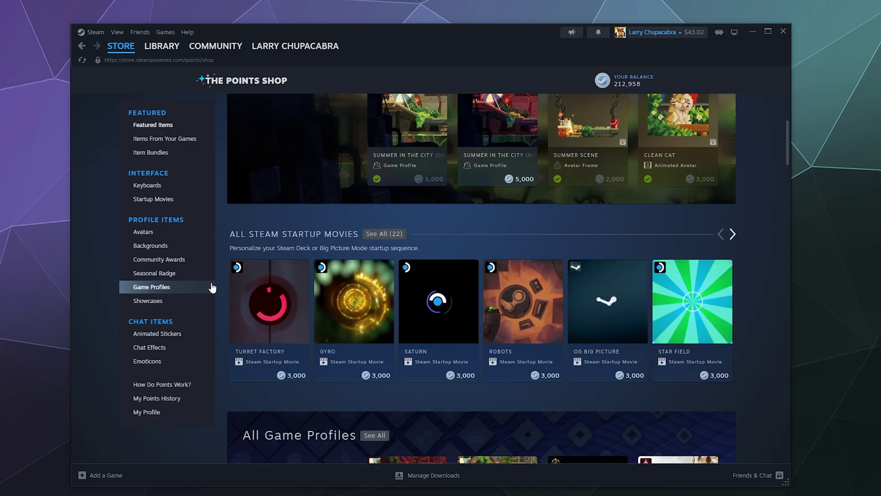
scroll(212, 288, up, 4)
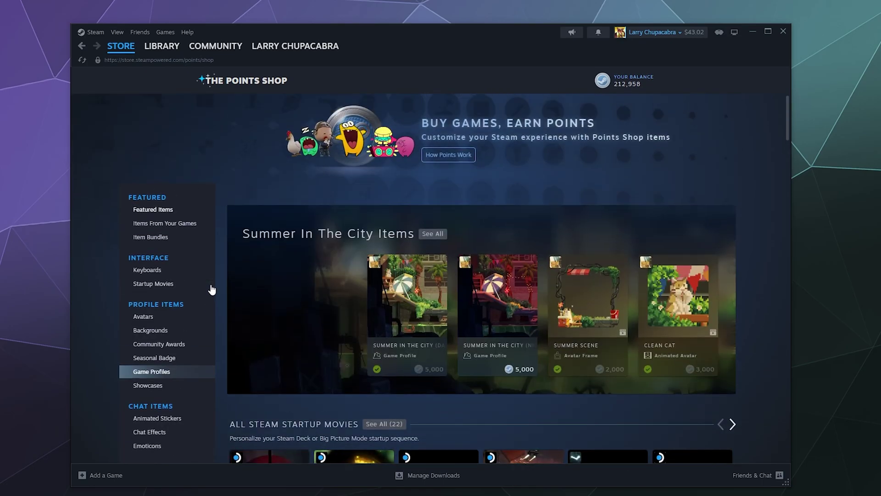
scroll(243, 343, down, 10)
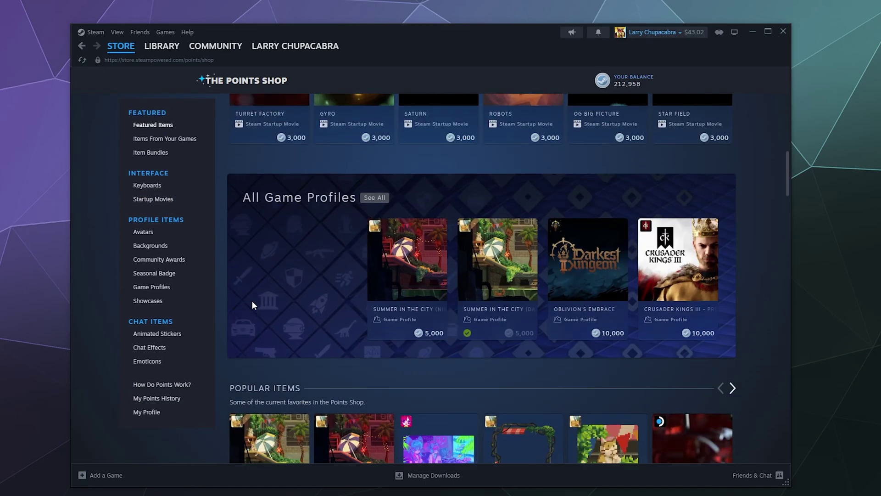
Step: Browse the Points Shop's animated avatars and frames, and preview items among the animated profile backgrounds
click(152, 232)
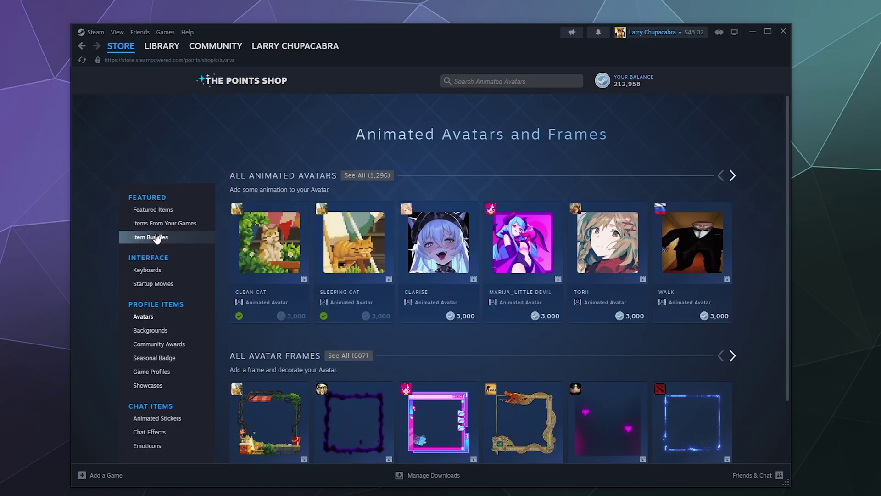
scroll(154, 239, down, 3)
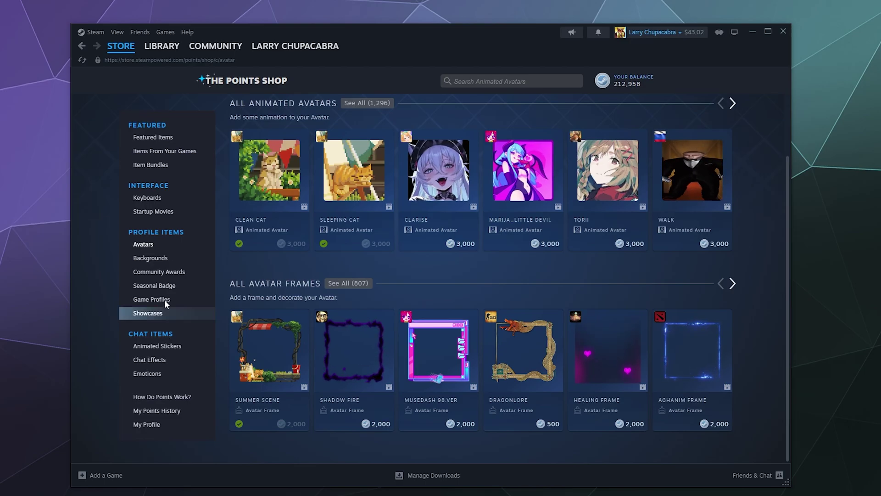
click(162, 264)
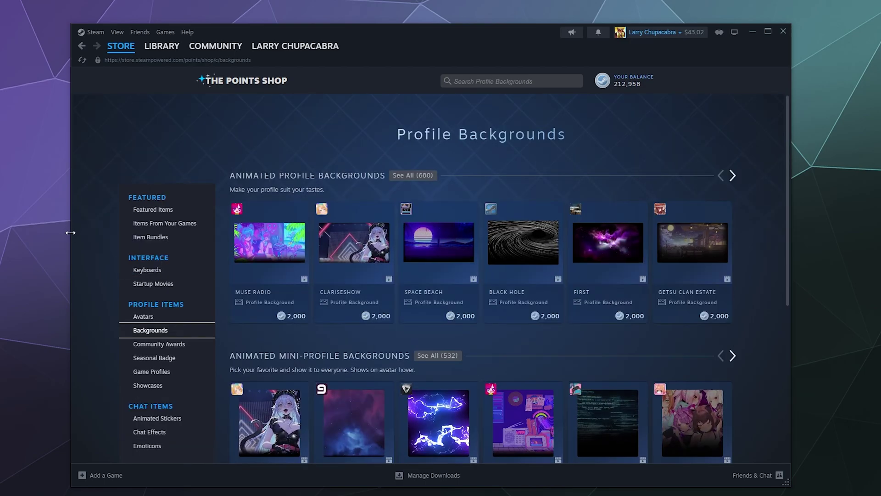
mouse_move(358, 266)
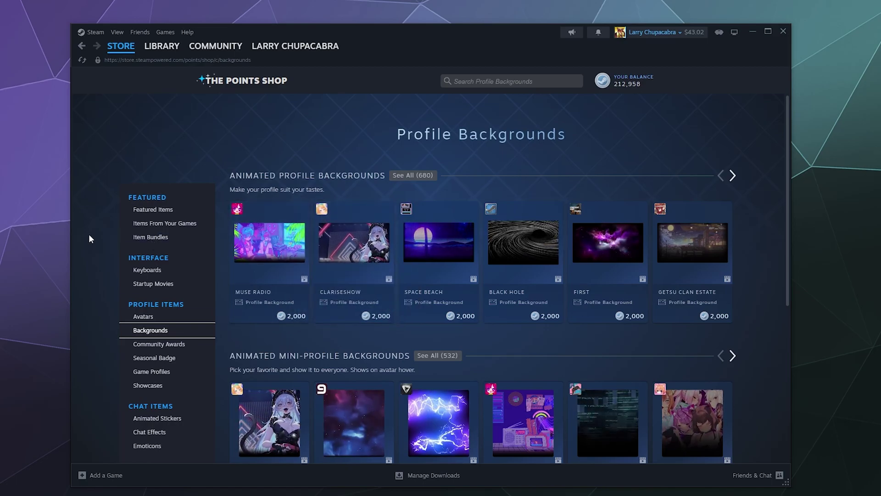
mouse_move(457, 253)
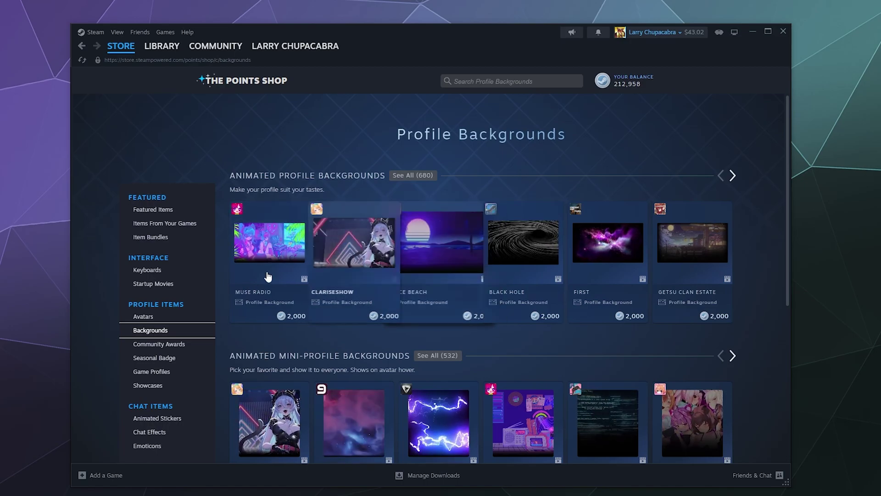
Step: Open the Community Awards page in the Points Shop and read how awards, badges and Steam Points work
scroll(77, 316, down, 3)
click(144, 257)
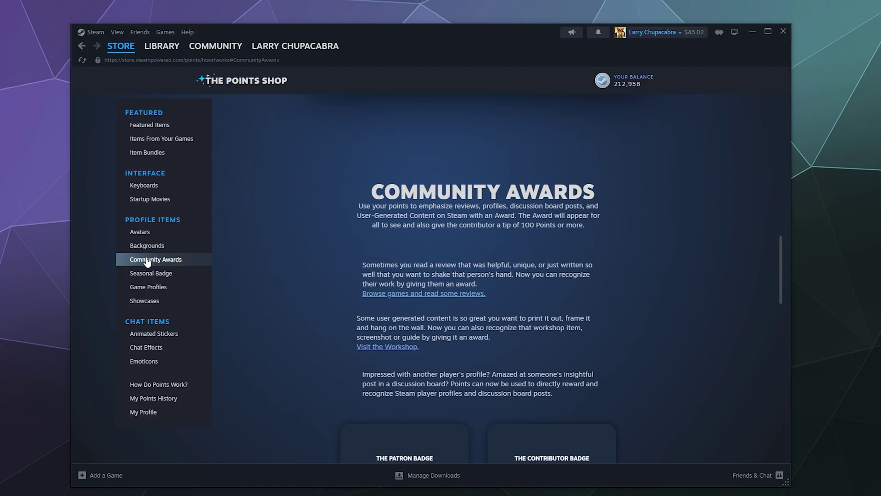
scroll(246, 265, down, 6)
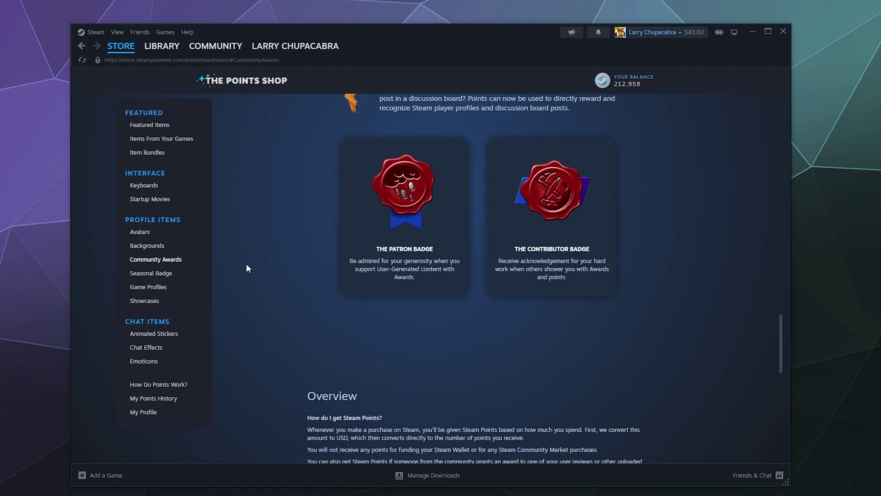
scroll(246, 268, down, 5)
scroll(246, 269, up, 10)
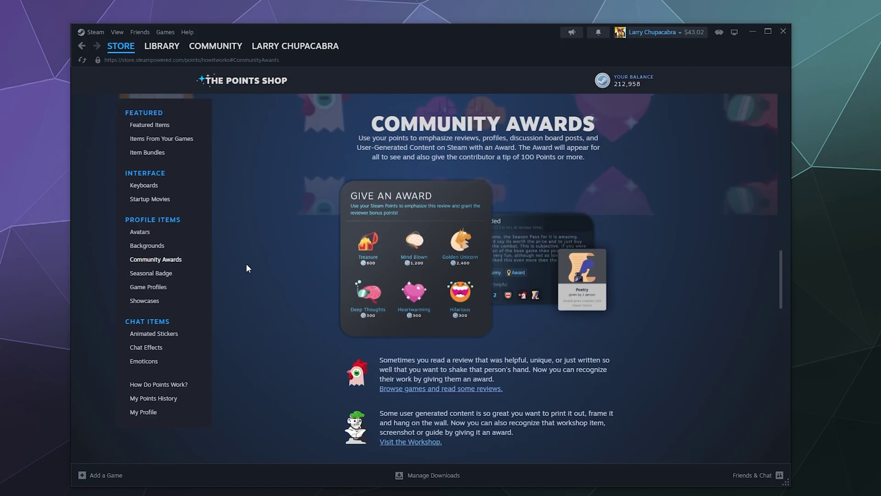
scroll(246, 265, up, 10)
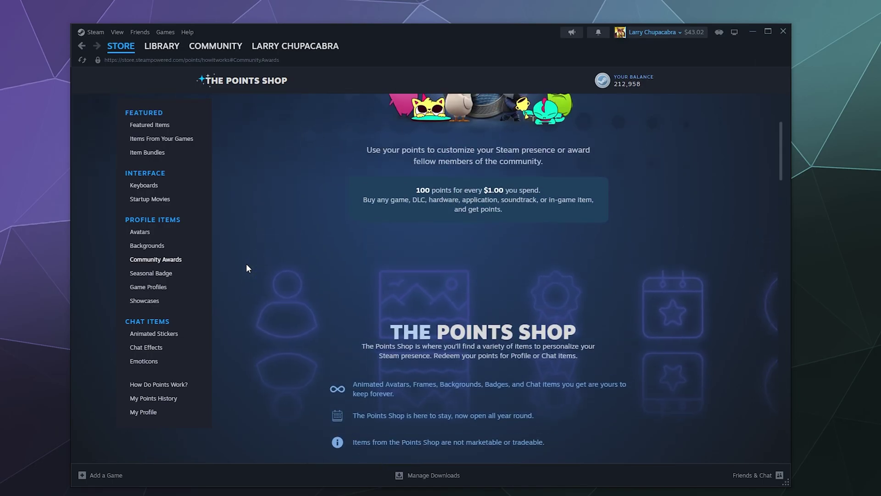
scroll(247, 268, down, 5)
scroll(247, 268, up, 8)
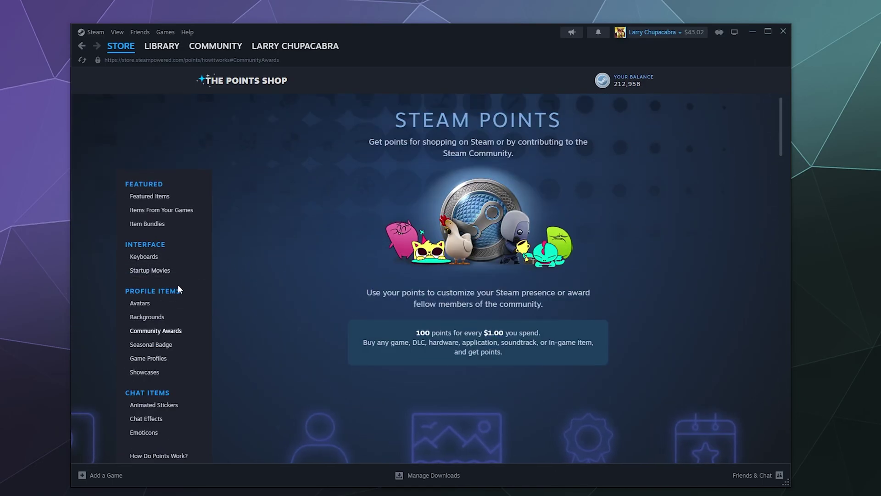
Step: Open the Seasonal Badge page and look through its badge levels and their point costs
scroll(179, 290, down, 5)
click(160, 275)
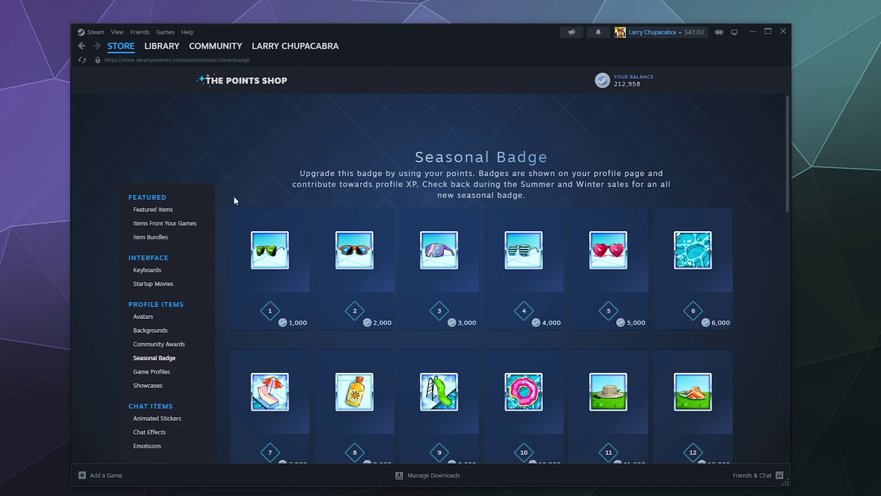
scroll(234, 202, down, 10)
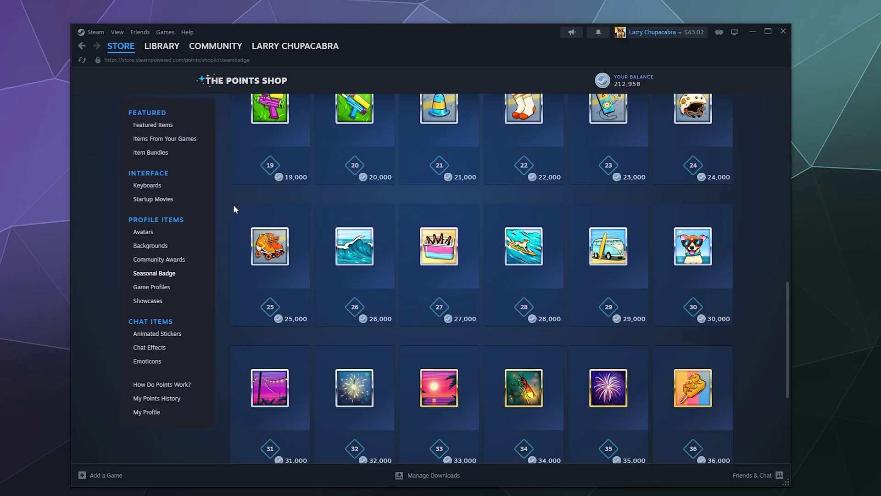
scroll(439, 313, down, 4)
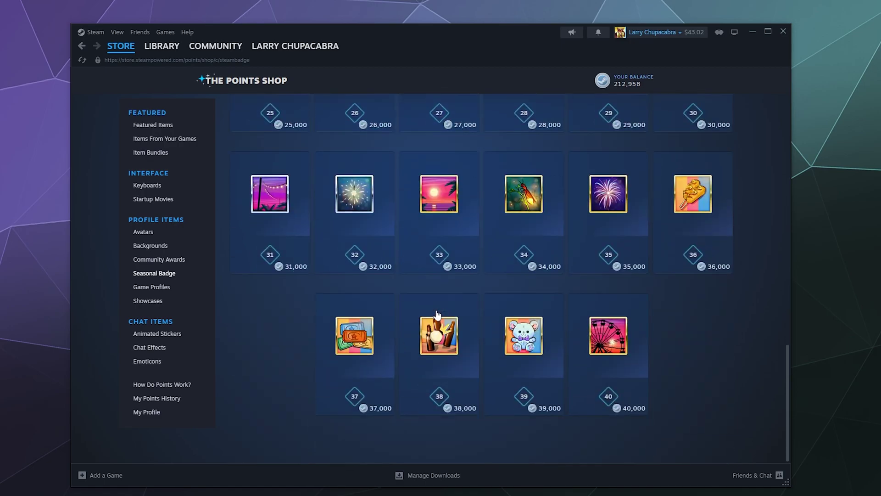
scroll(436, 316, up, 15)
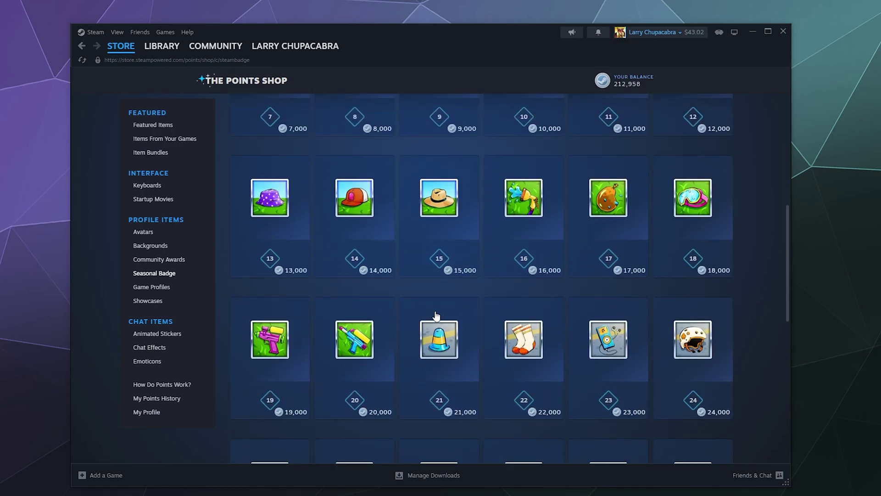
Step: Browse the Points Shop's Game Profiles and its popular Animated Stickers
click(152, 287)
scroll(160, 304, down, 3)
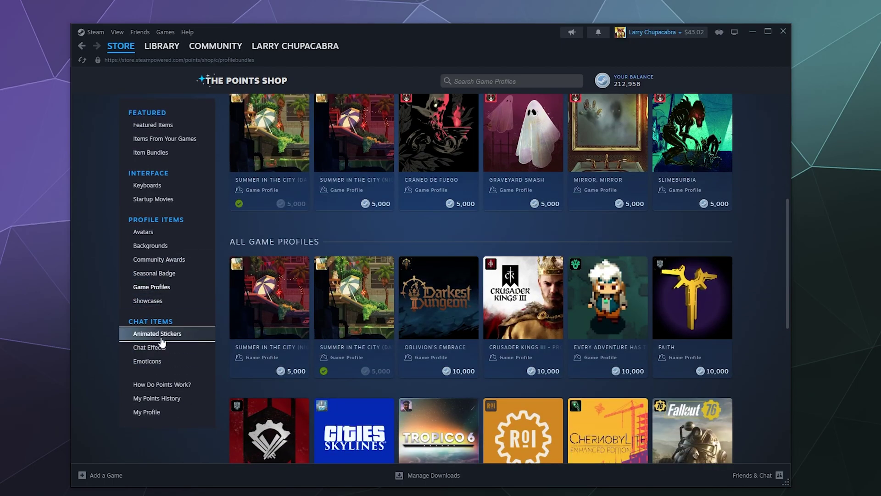
click(161, 339)
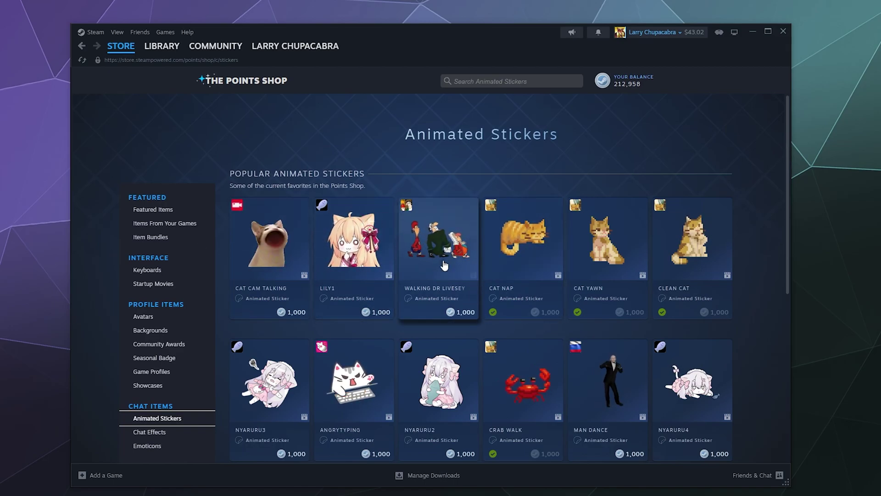
scroll(443, 265, down, 3)
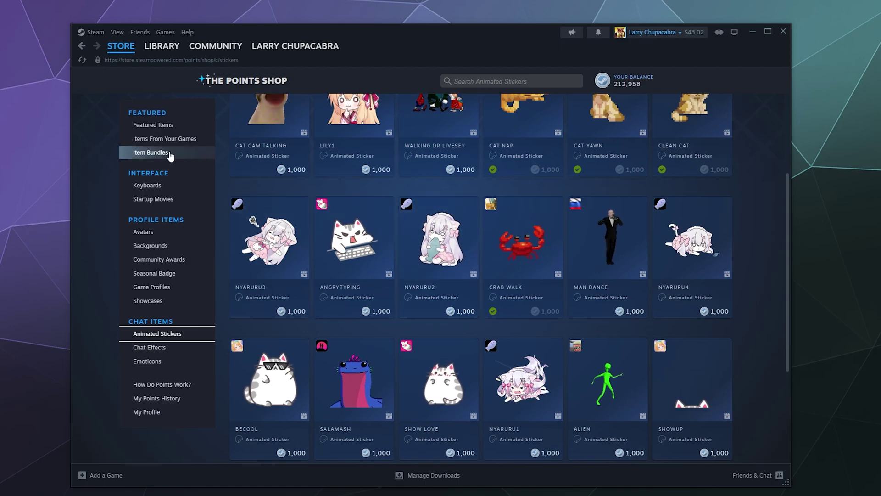
Step: Review the account's Steam Points history summary and return to the Animated Stickers page
click(169, 397)
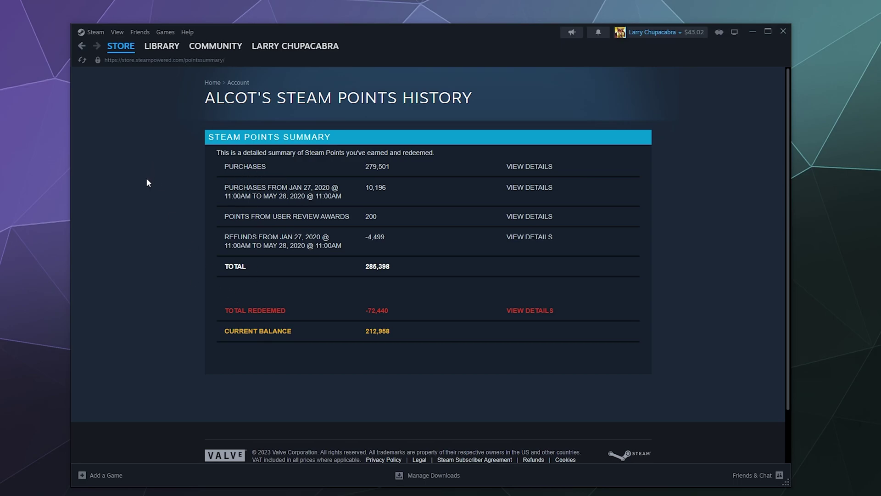
click(82, 46)
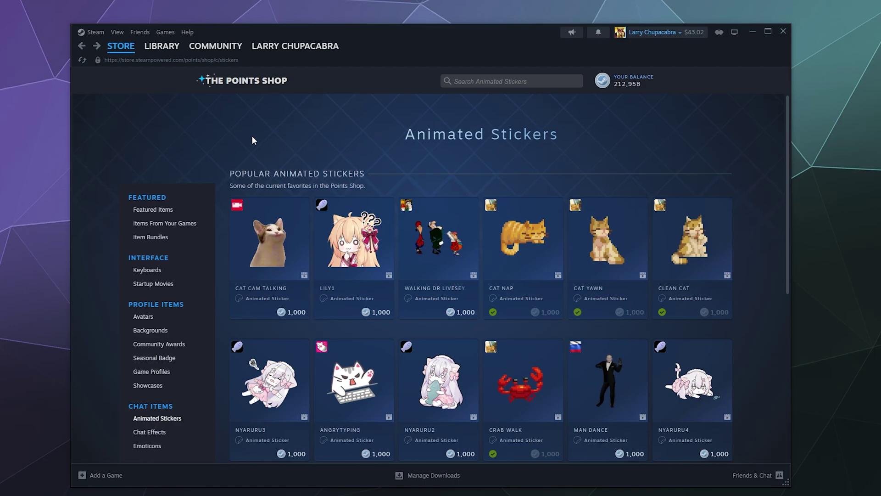
scroll(251, 135, down, 6)
scroll(251, 135, up, 6)
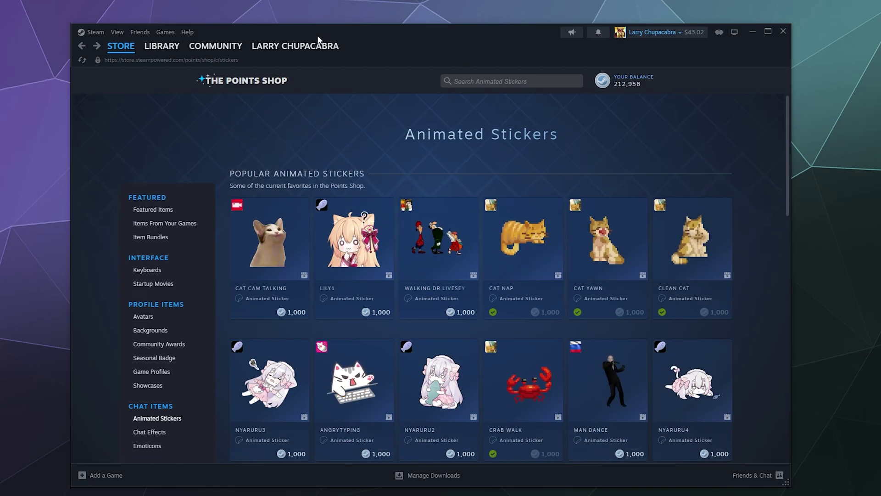
Step: Leave the Points Shop and open the account's own community profile page
mouse_move(312, 46)
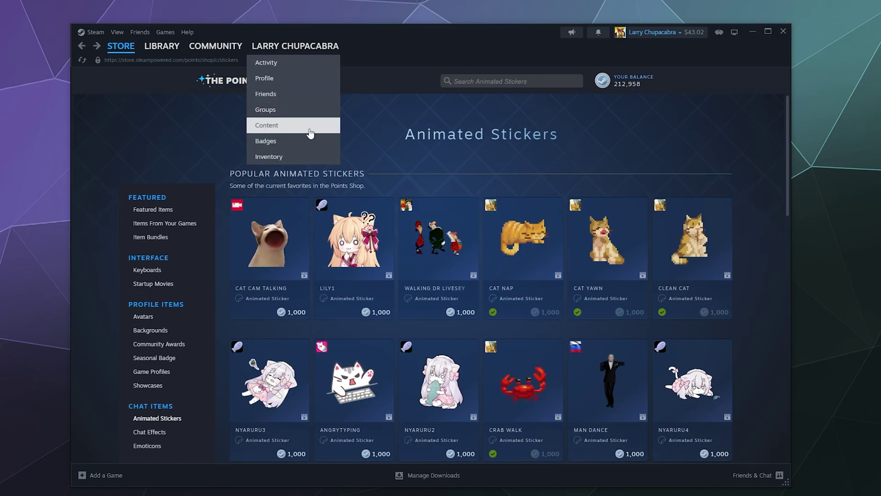
click(298, 80)
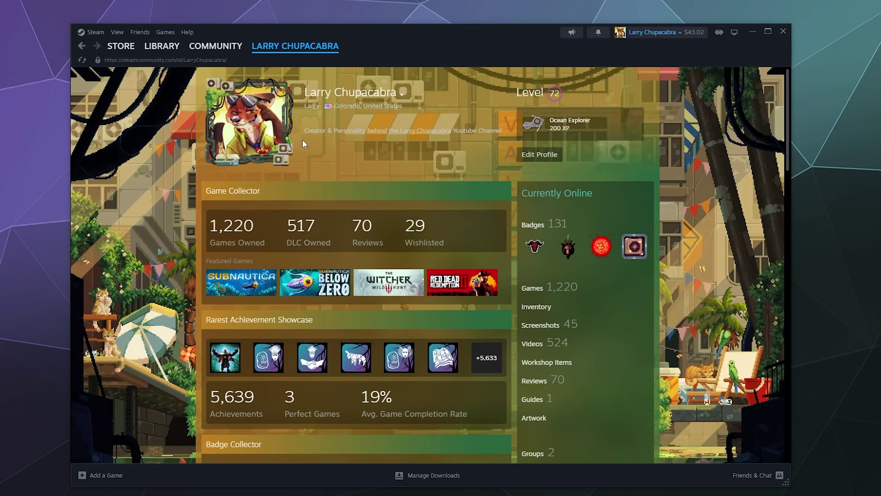